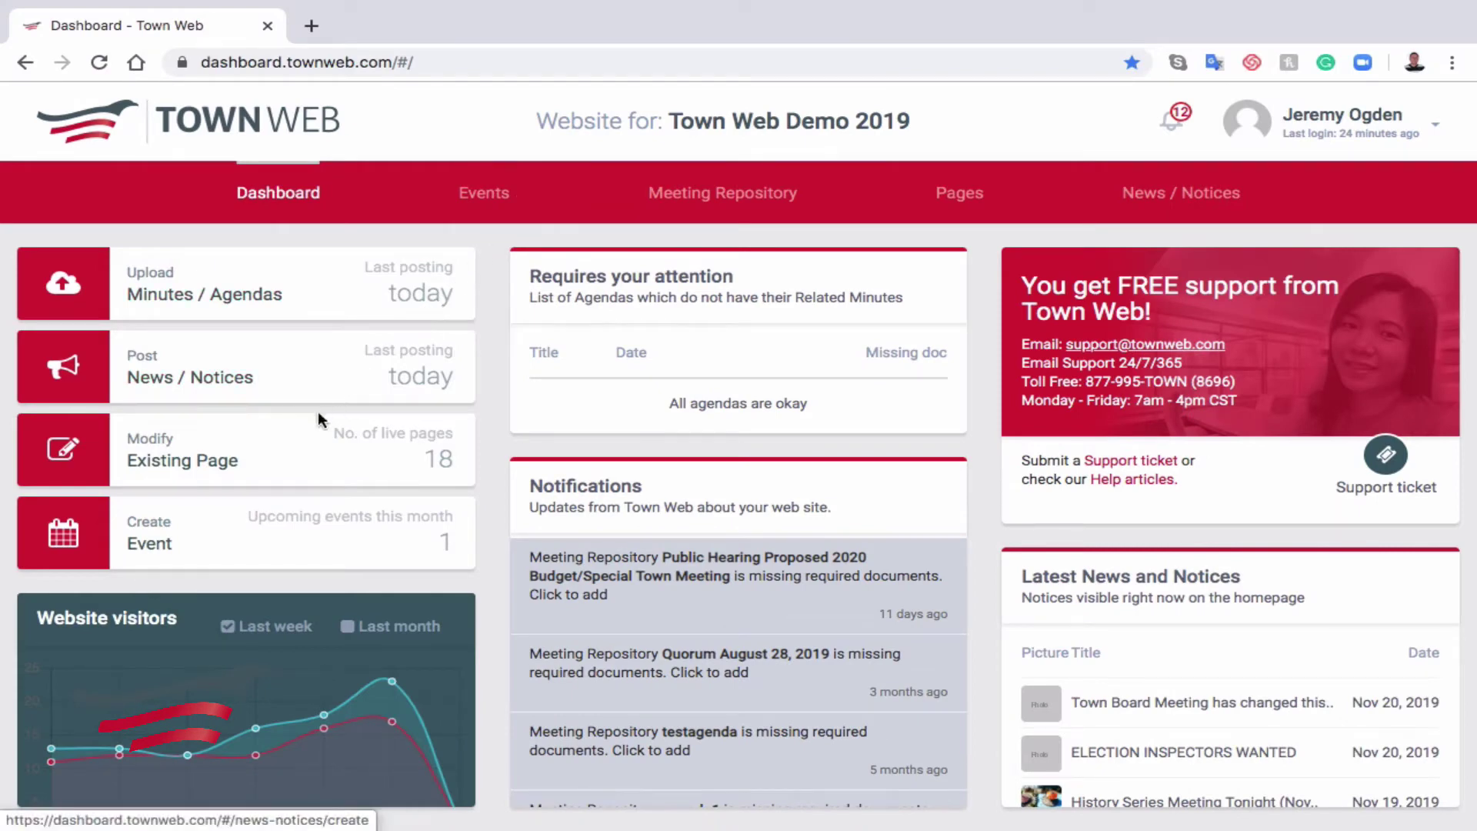
Filter the existing site pages by 'town' to find the Town Board page
left_click(267, 441)
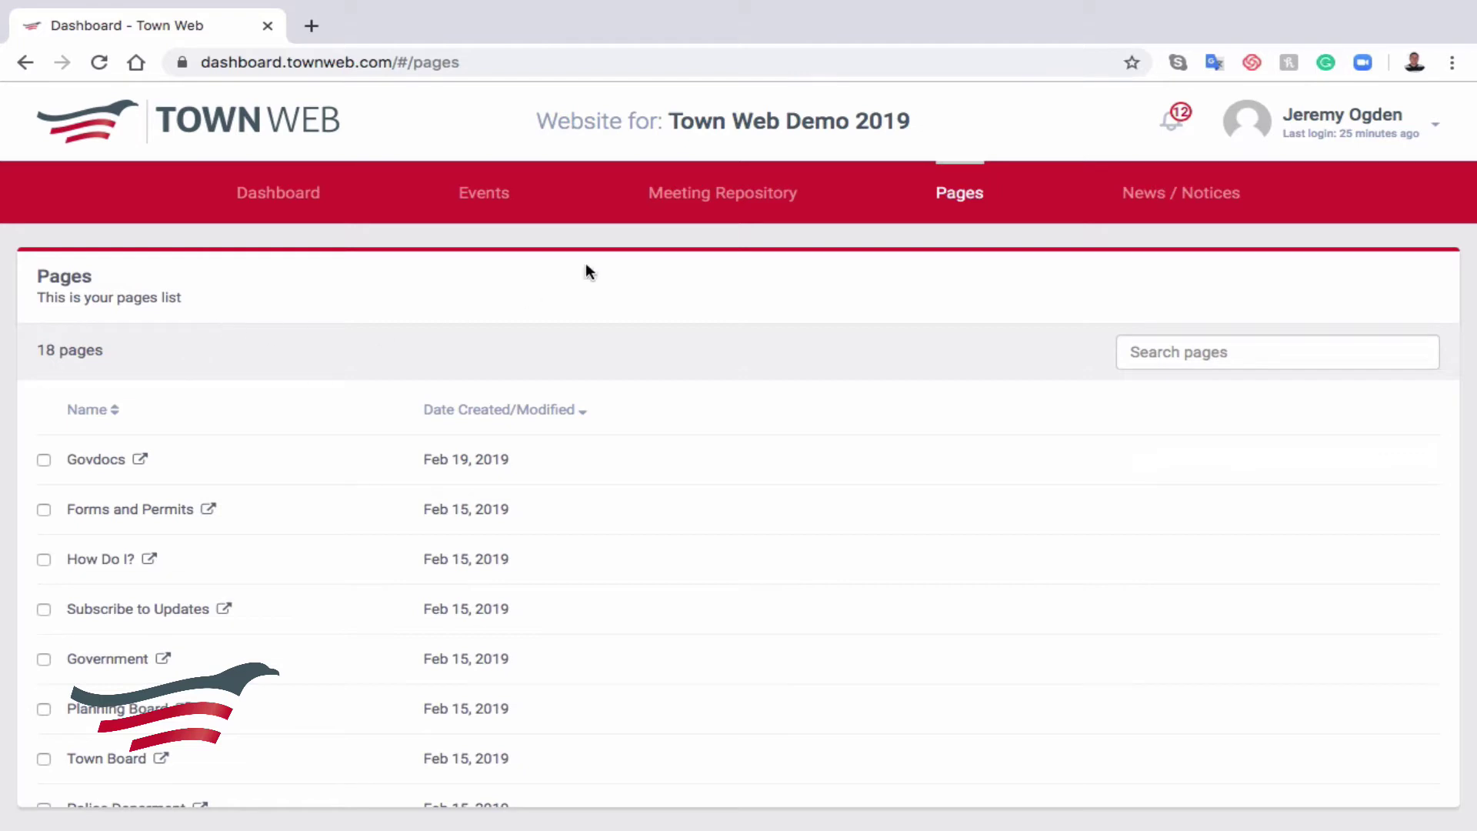
left_click(1181, 352)
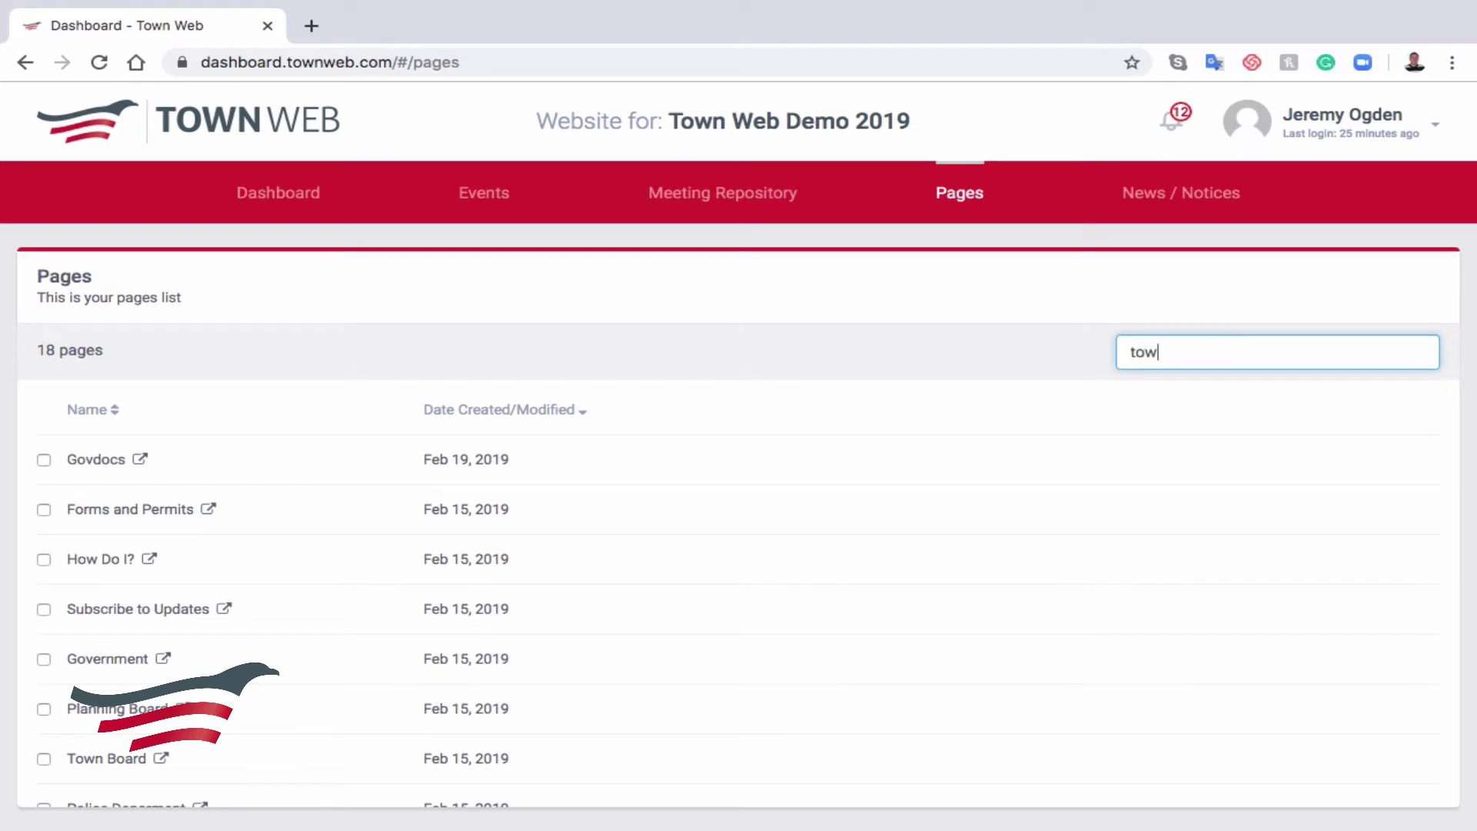
type("n")
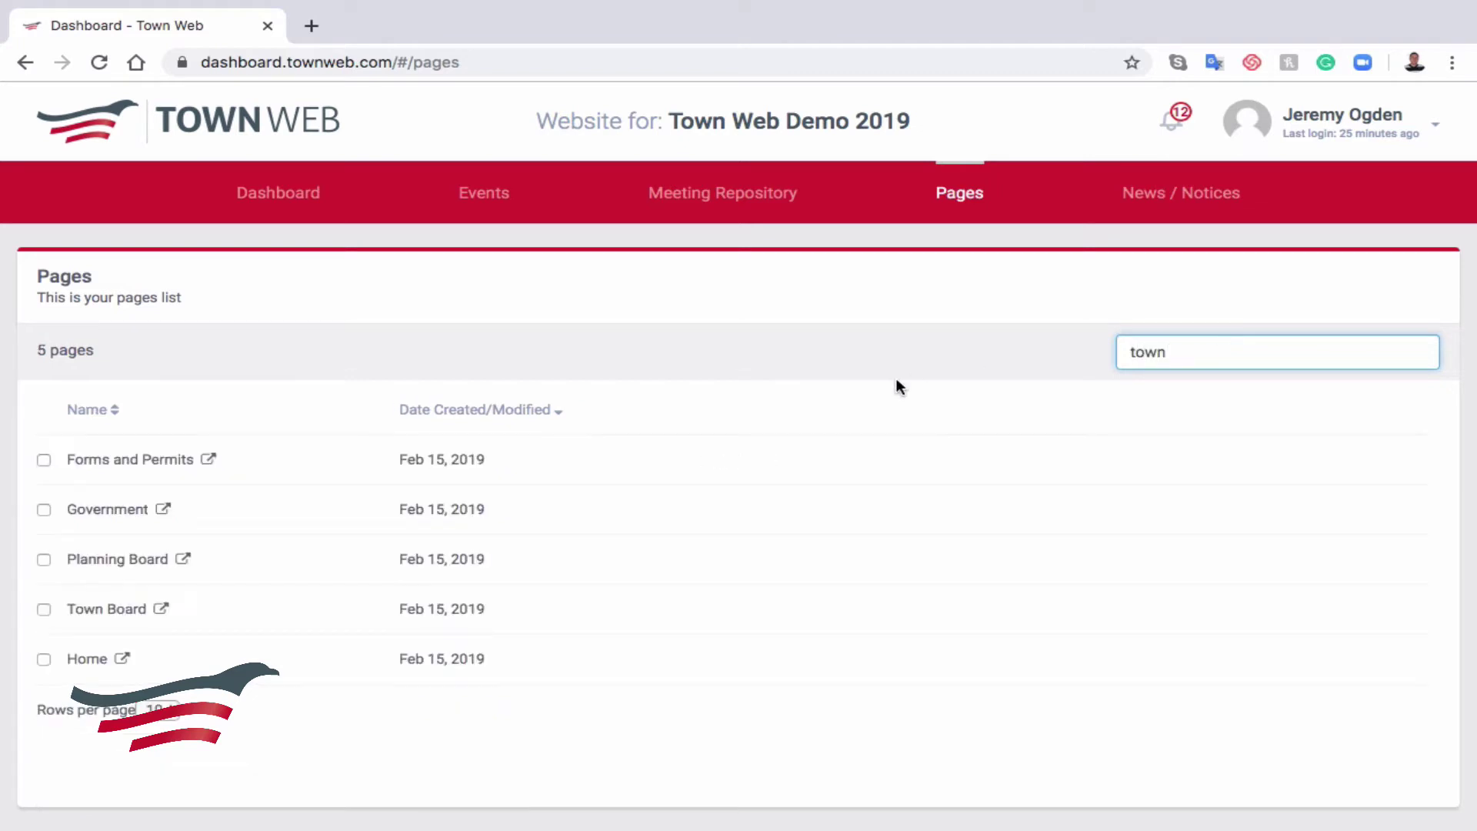
mouse_move(536, 604)
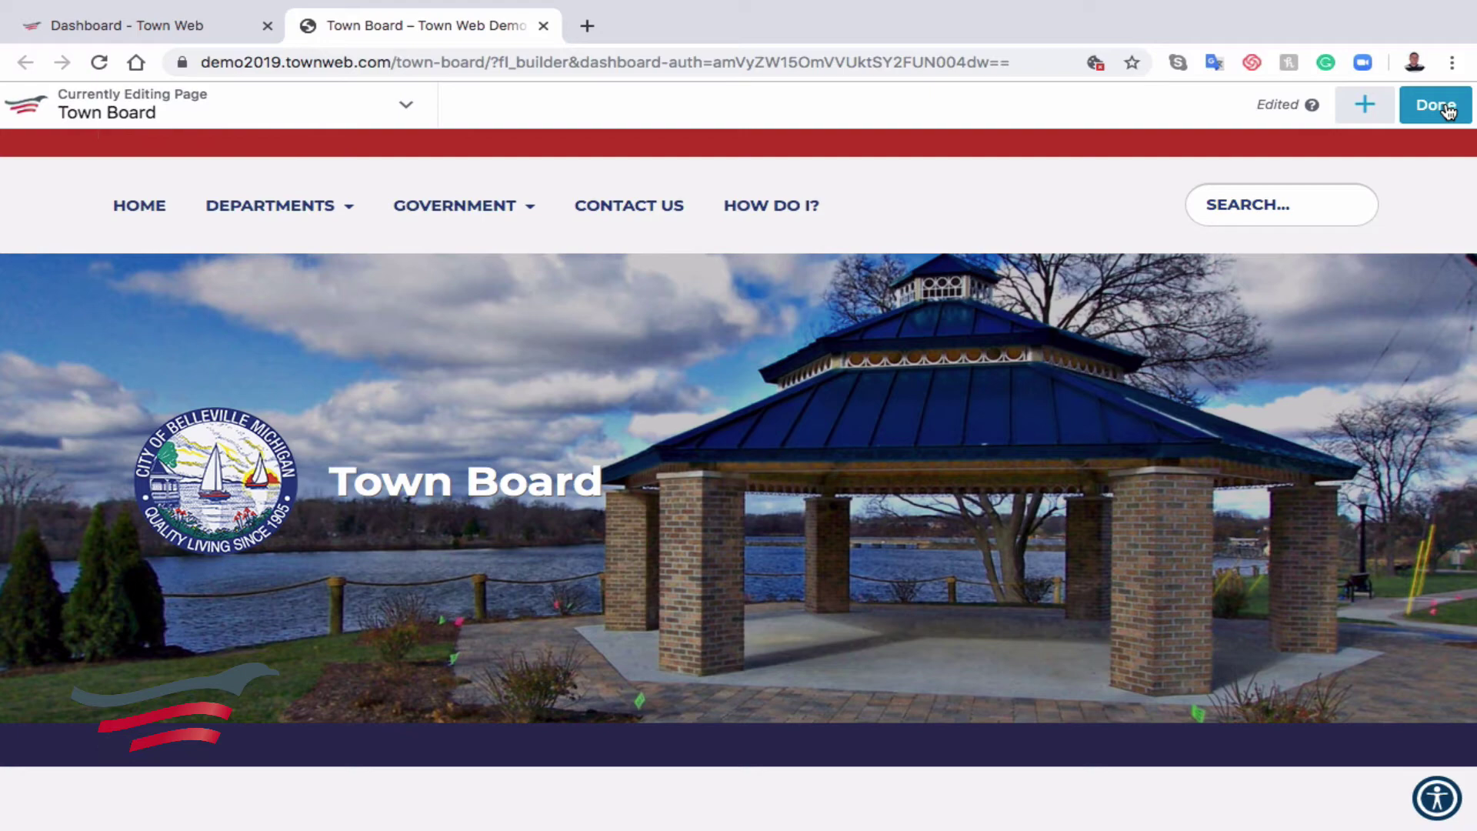
scroll(1005, 214, "down", 8)
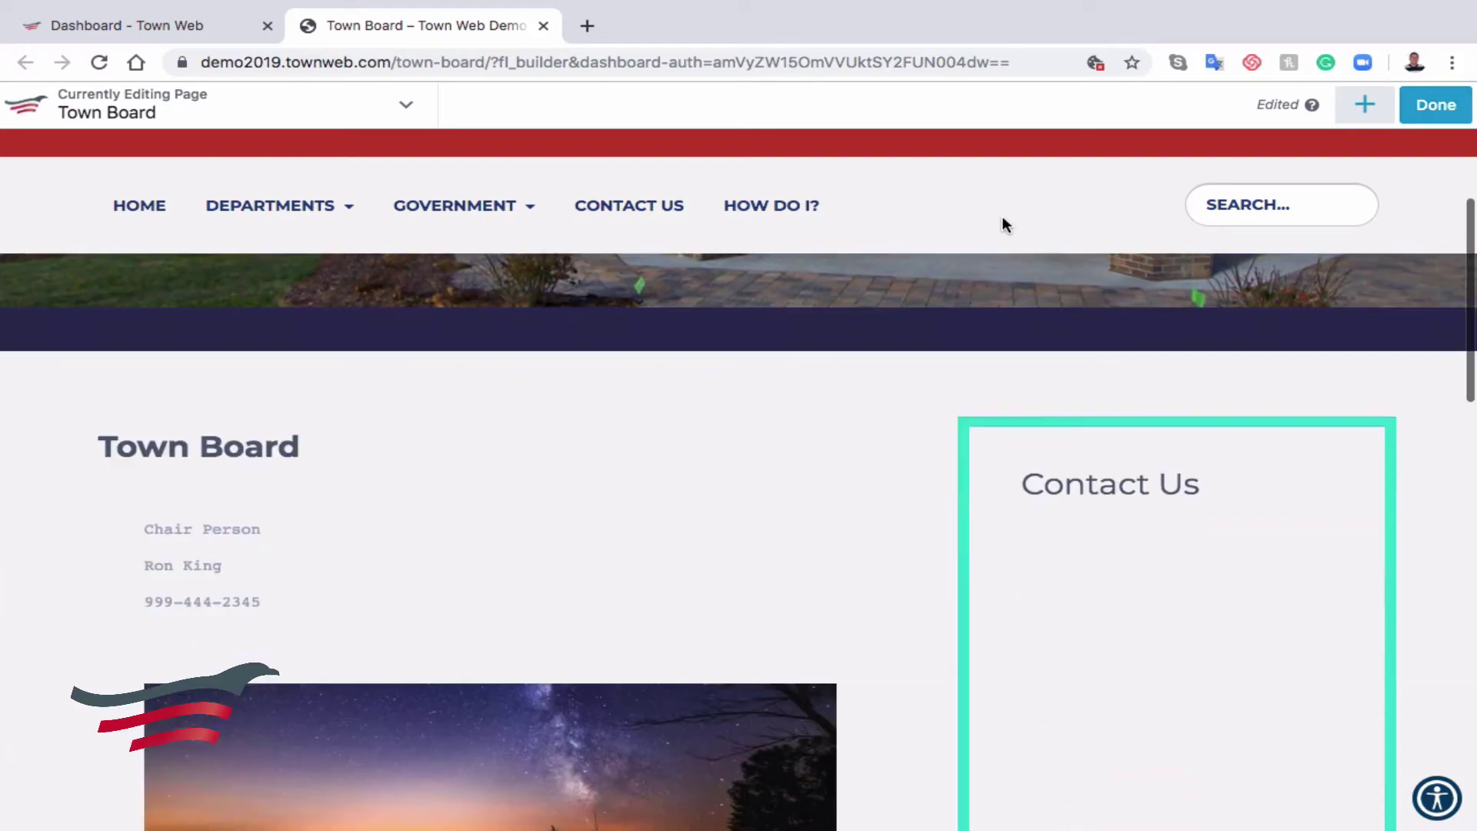
scroll(1002, 224, "down", 2)
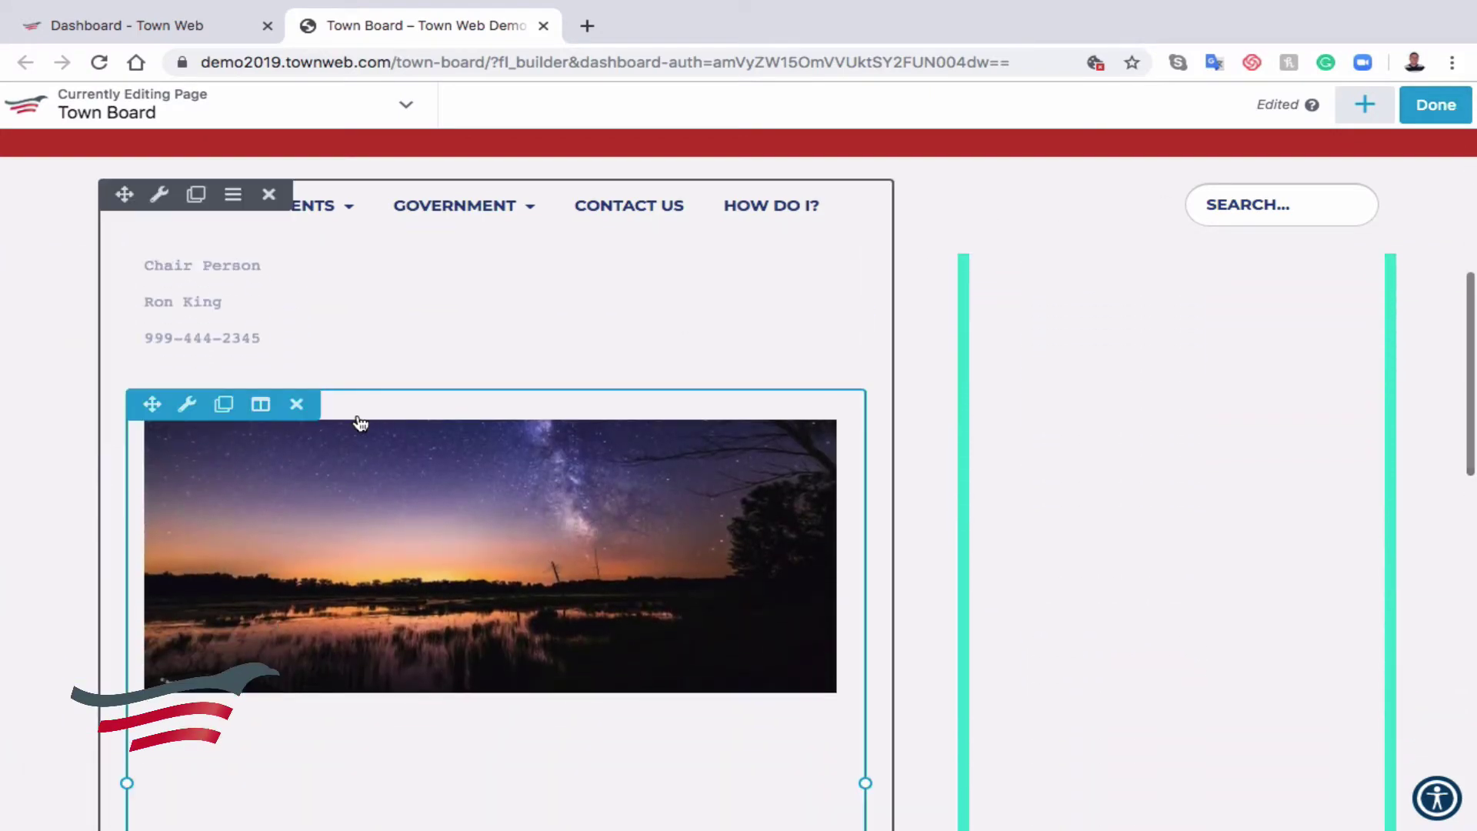
scroll(360, 424, "up", 3)
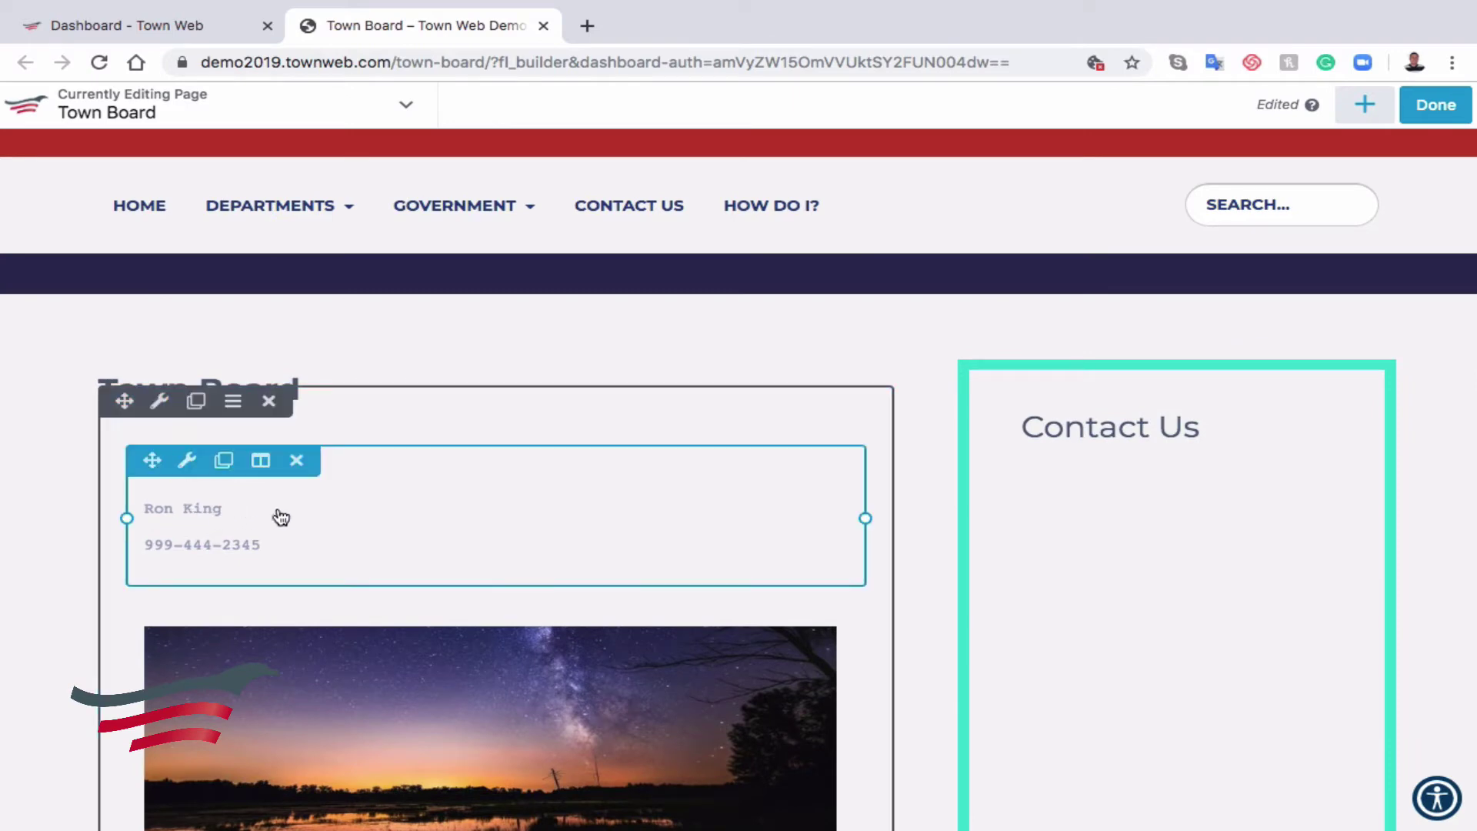
scroll(481, 409, "down", 6)
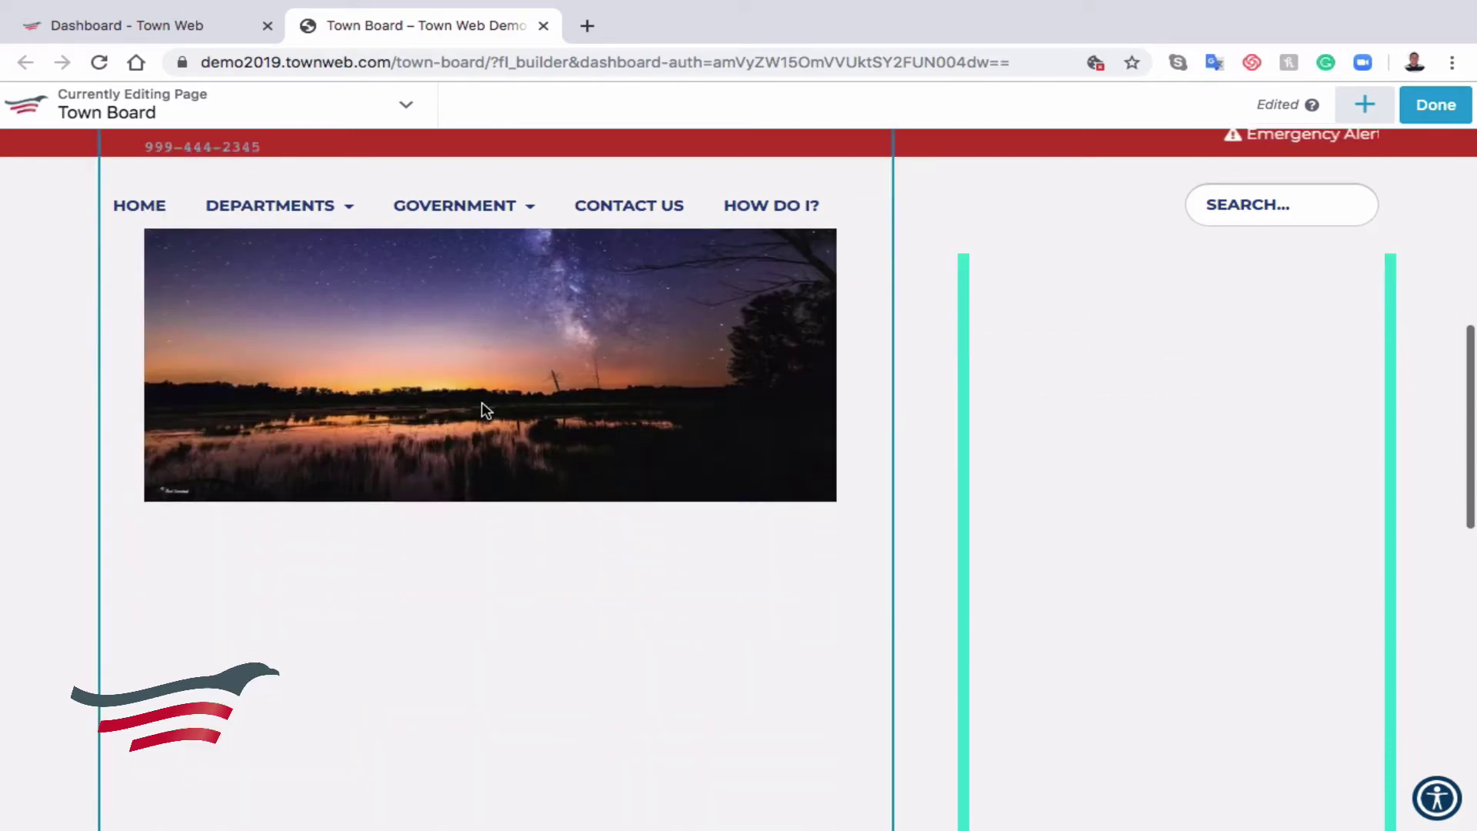
scroll(339, 711, "down", 4)
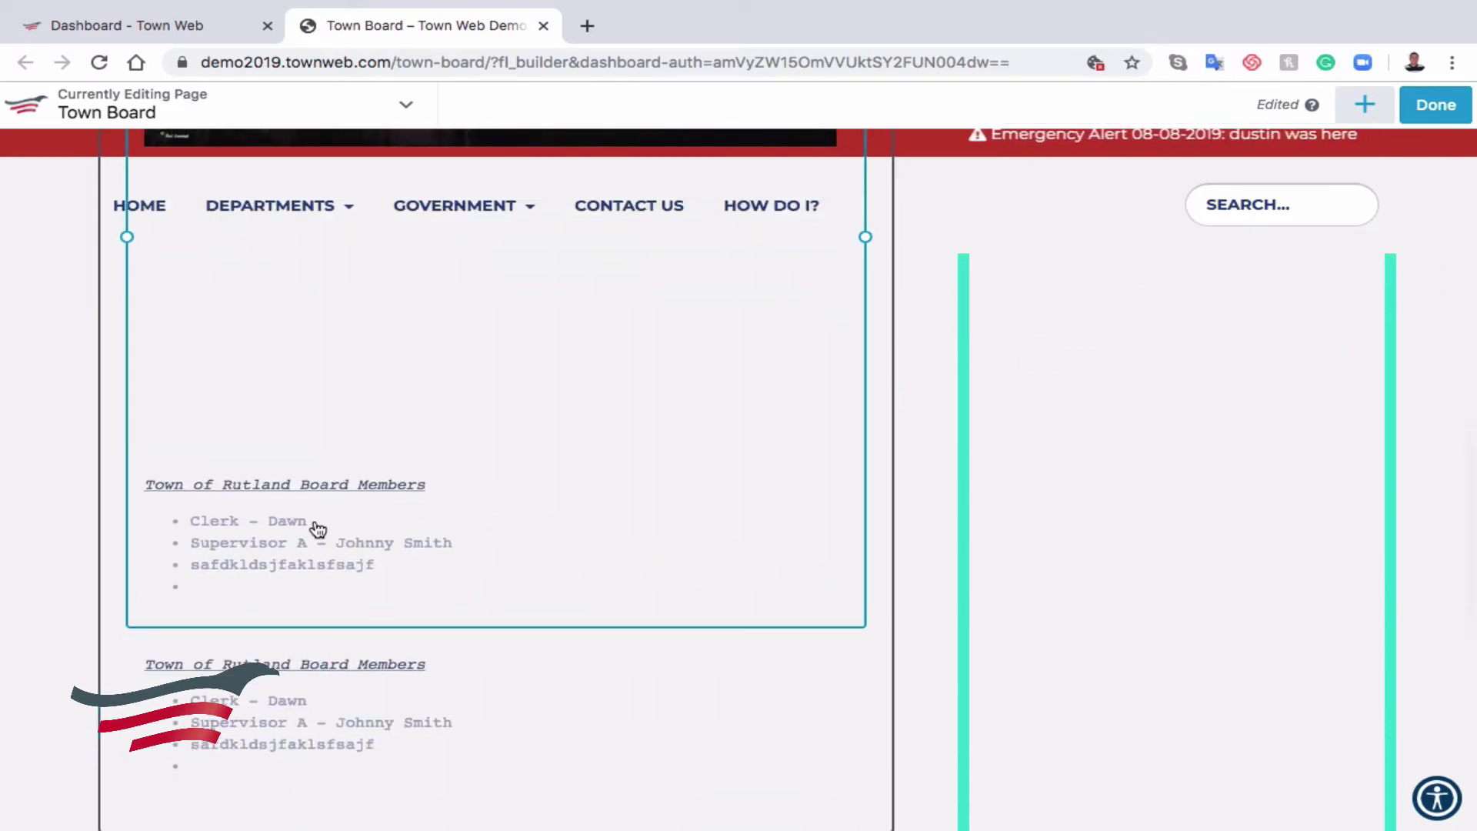
scroll(323, 531, "down", 1)
scroll(330, 537, "down", 1)
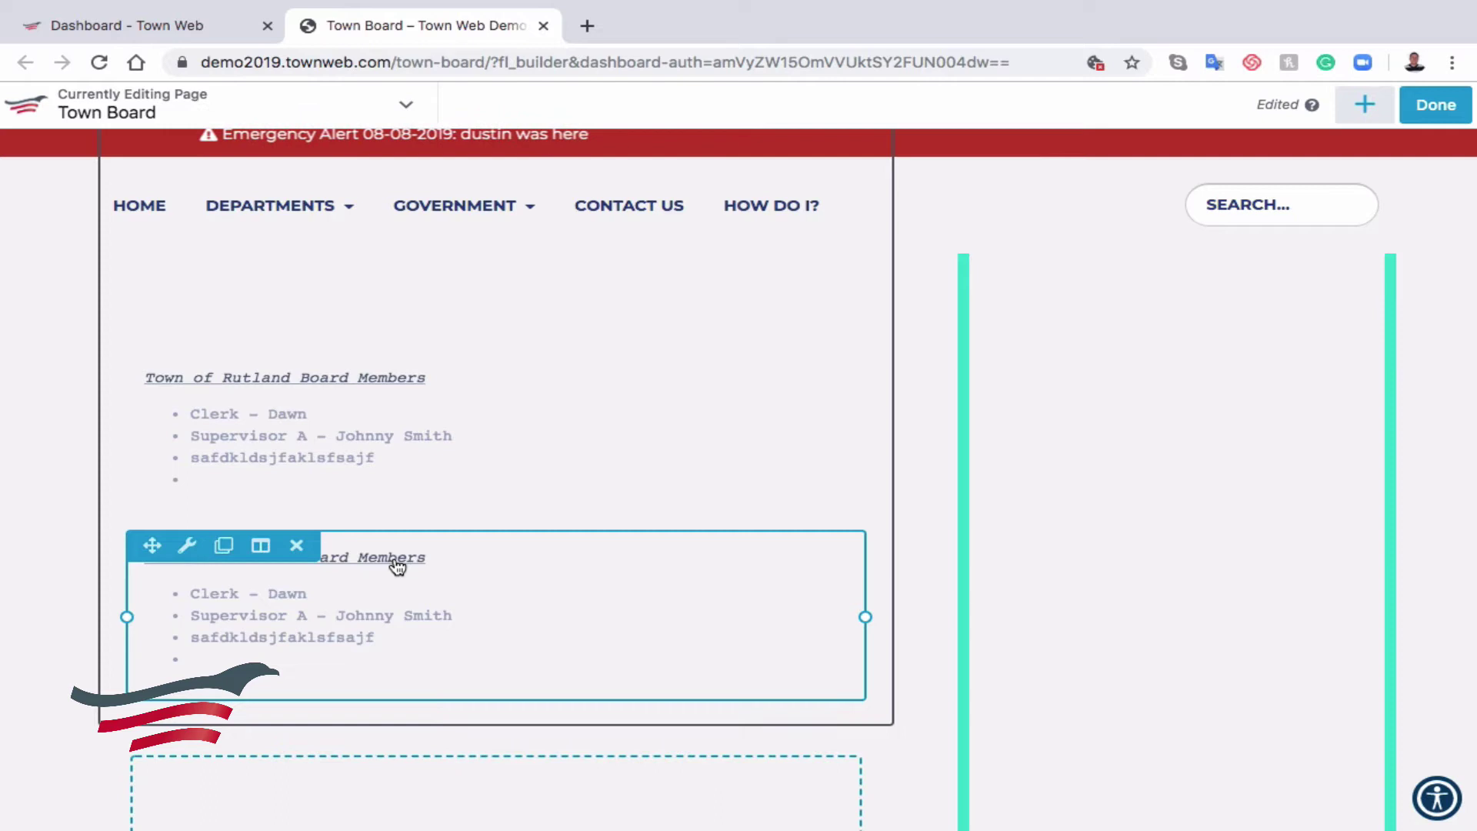
Replace the second block's board-members heading with a plain 'Chair Person' line
left_click(423, 597)
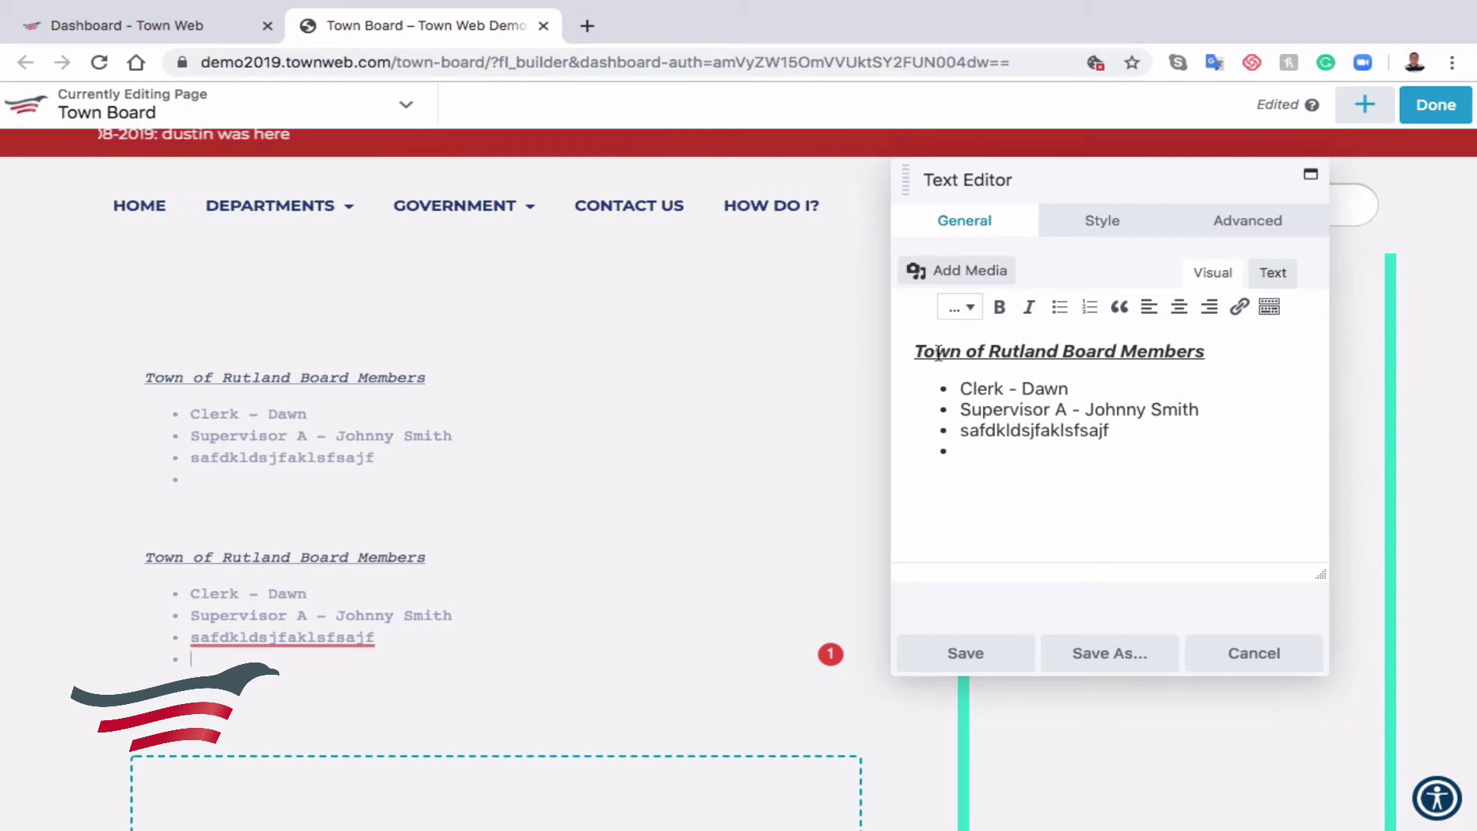
left_click_drag(914, 352, 1197, 372)
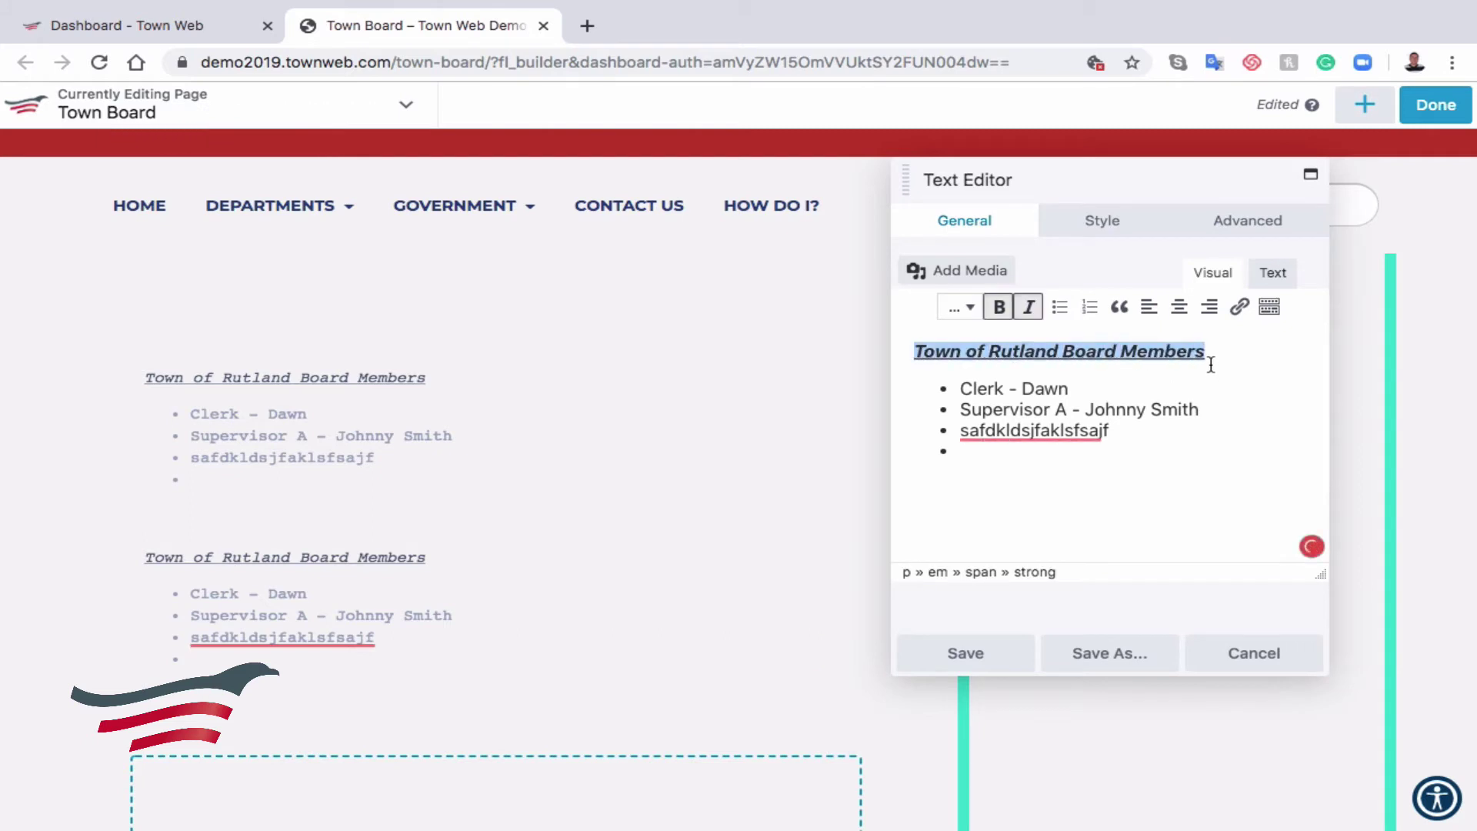
type("Chair PersonClerk - Dawn")
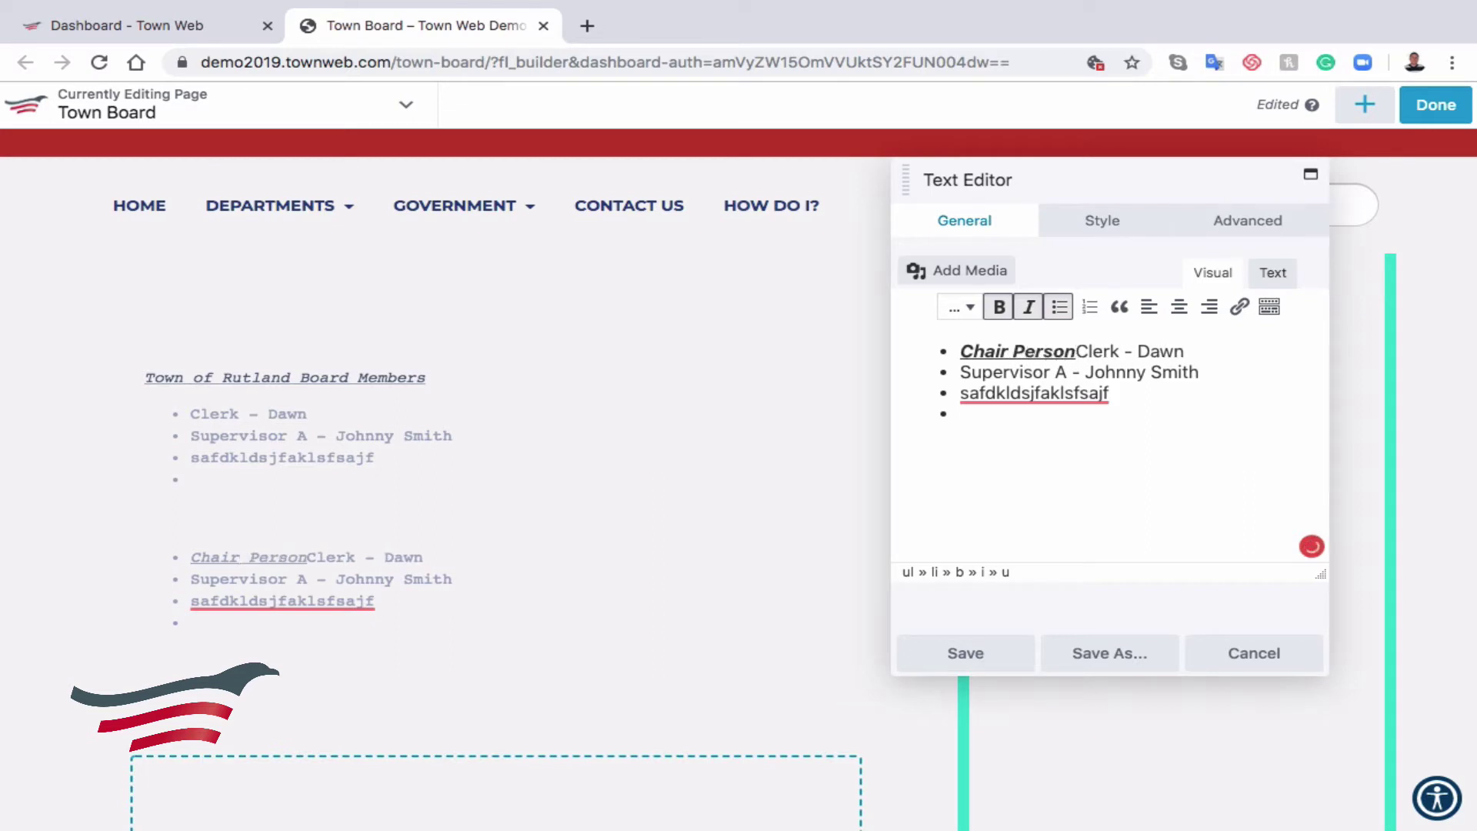
key("Return")
left_click(961, 350)
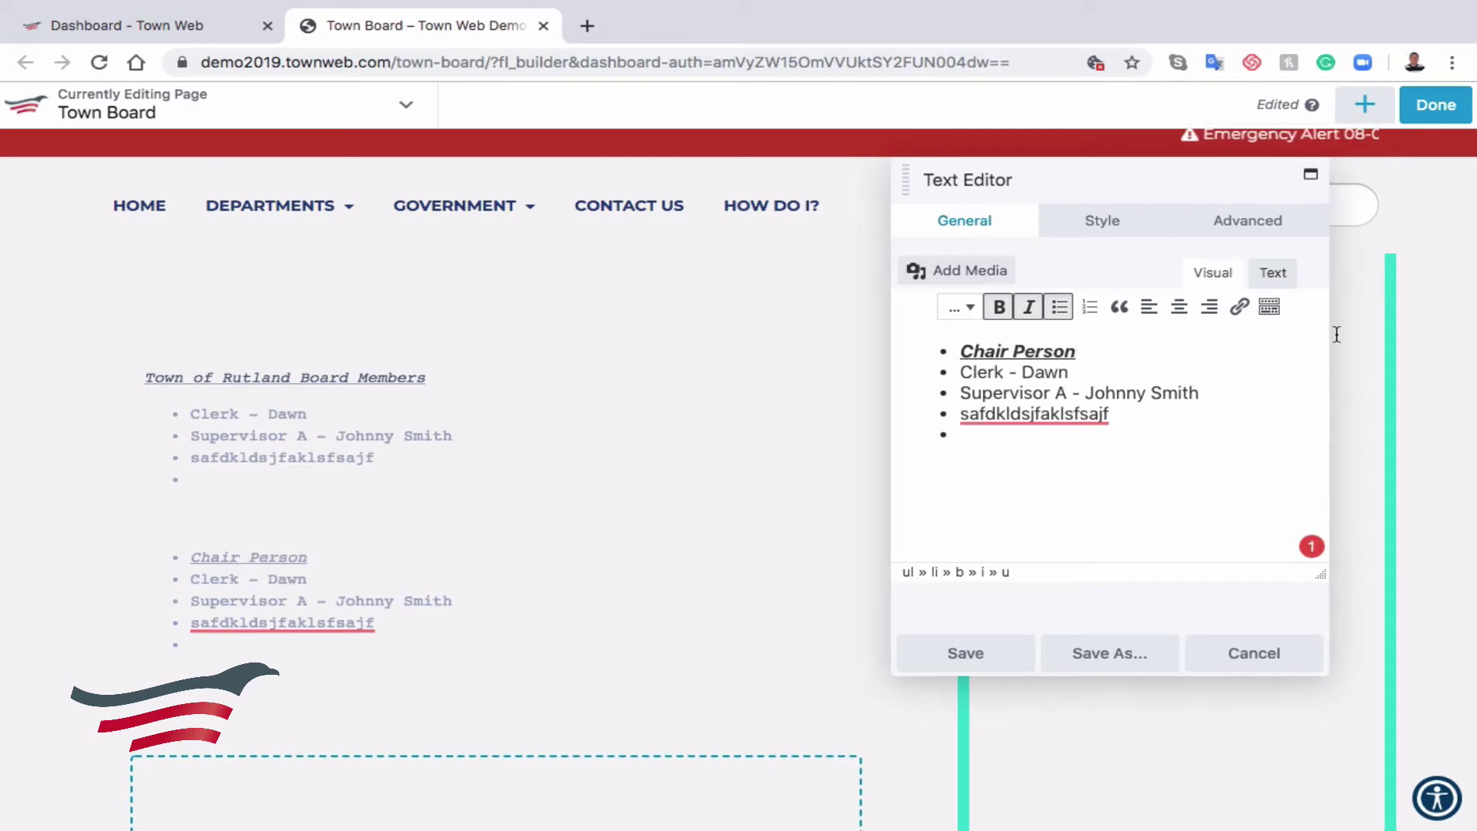
left_click(1060, 306)
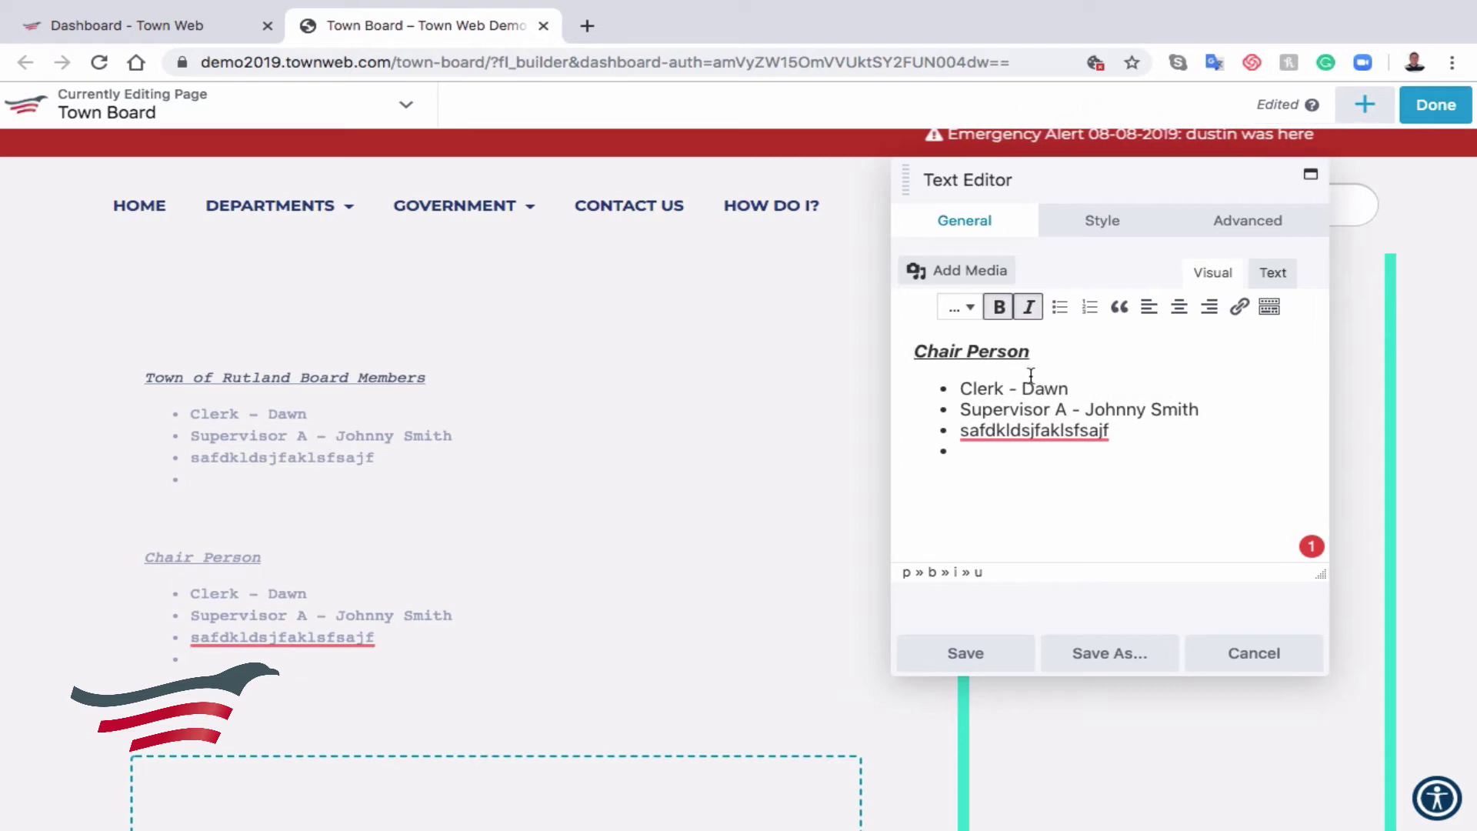
Replace the clerk line with the chair's name and turn the remaining bullets into plain lines
left_click(955, 387)
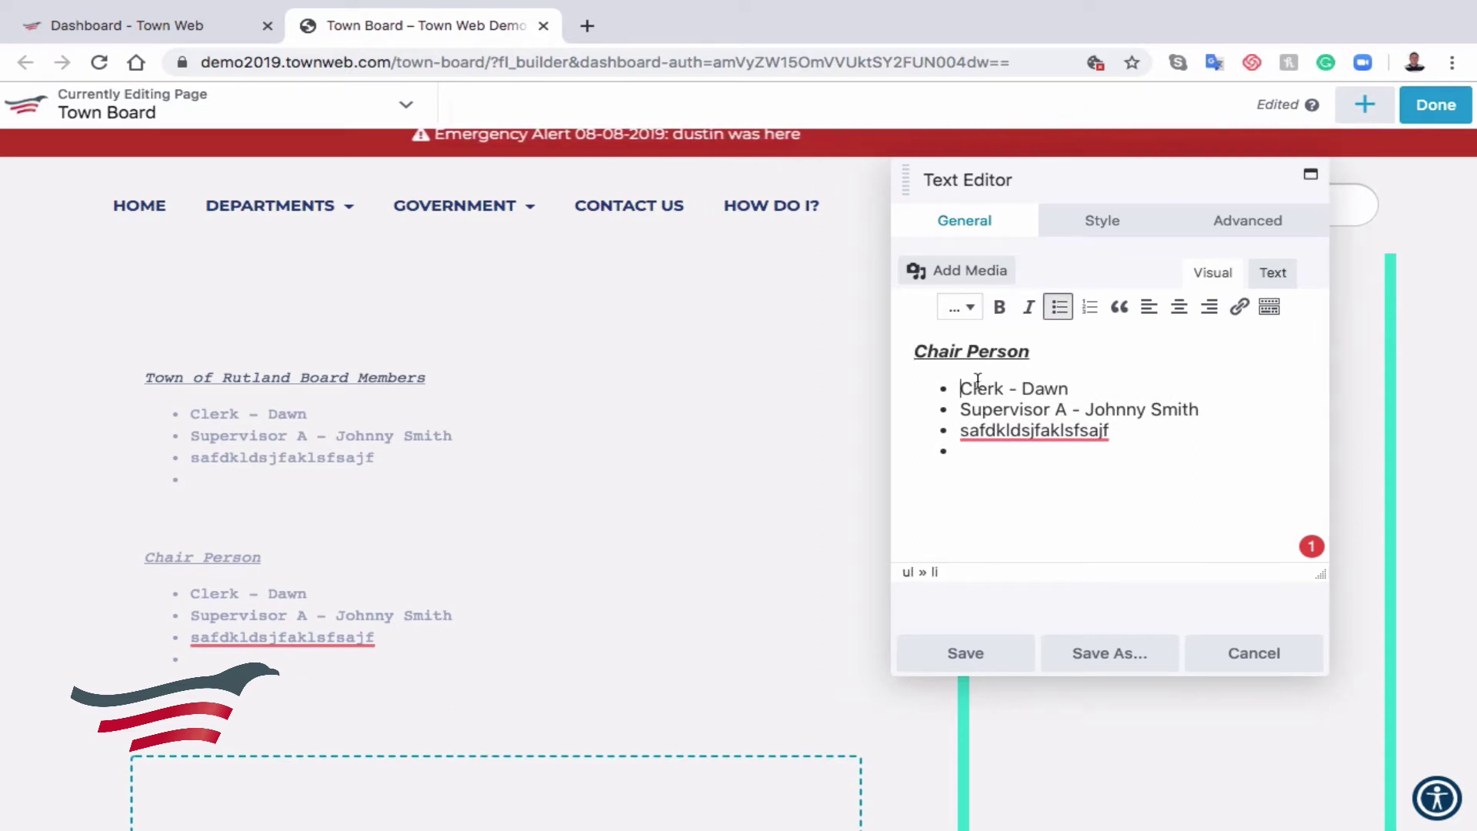
left_click_drag(960, 387, 1067, 386)
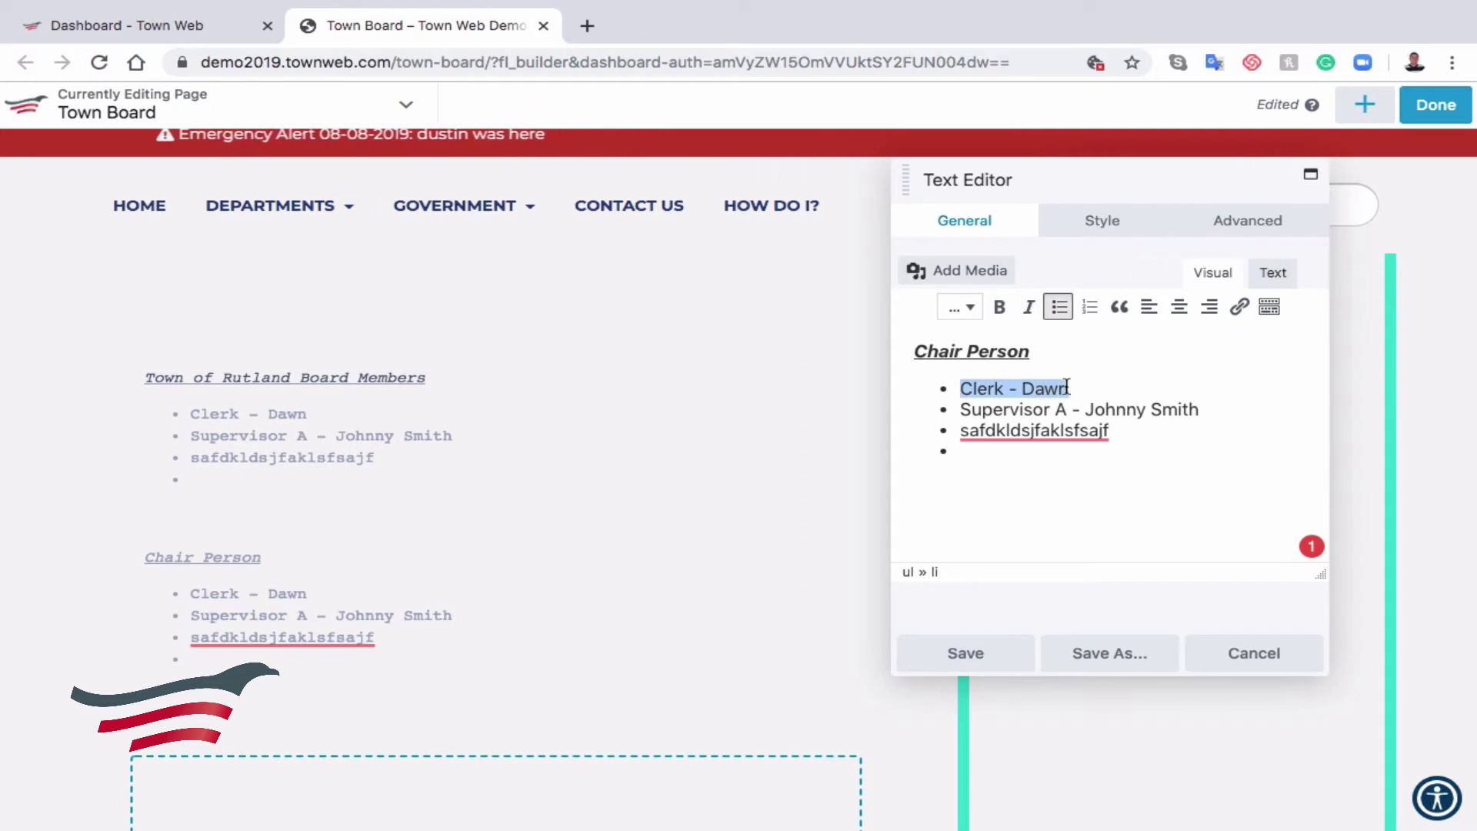
type("John Smith")
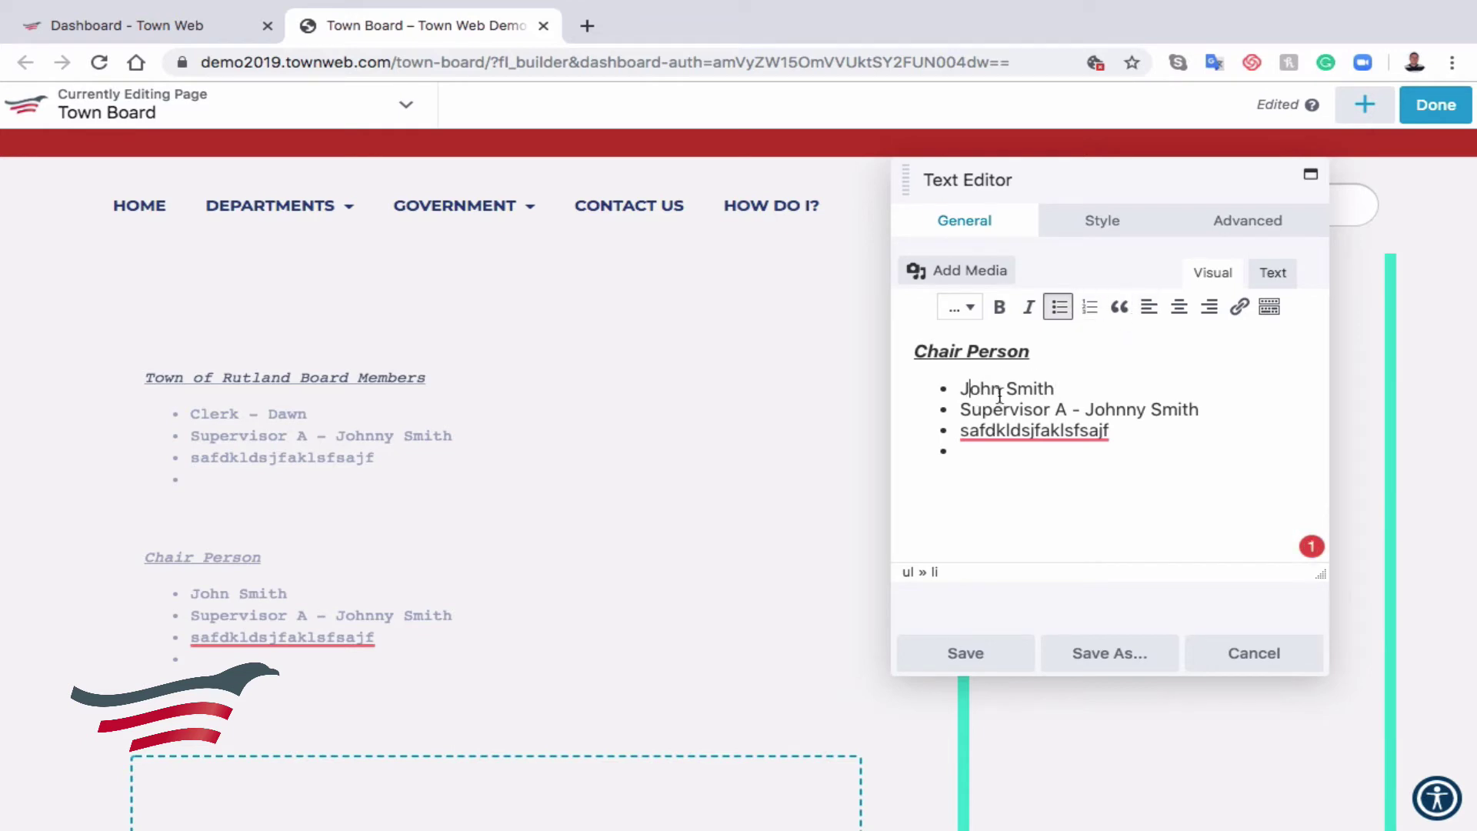
left_click_drag(960, 388, 1199, 411)
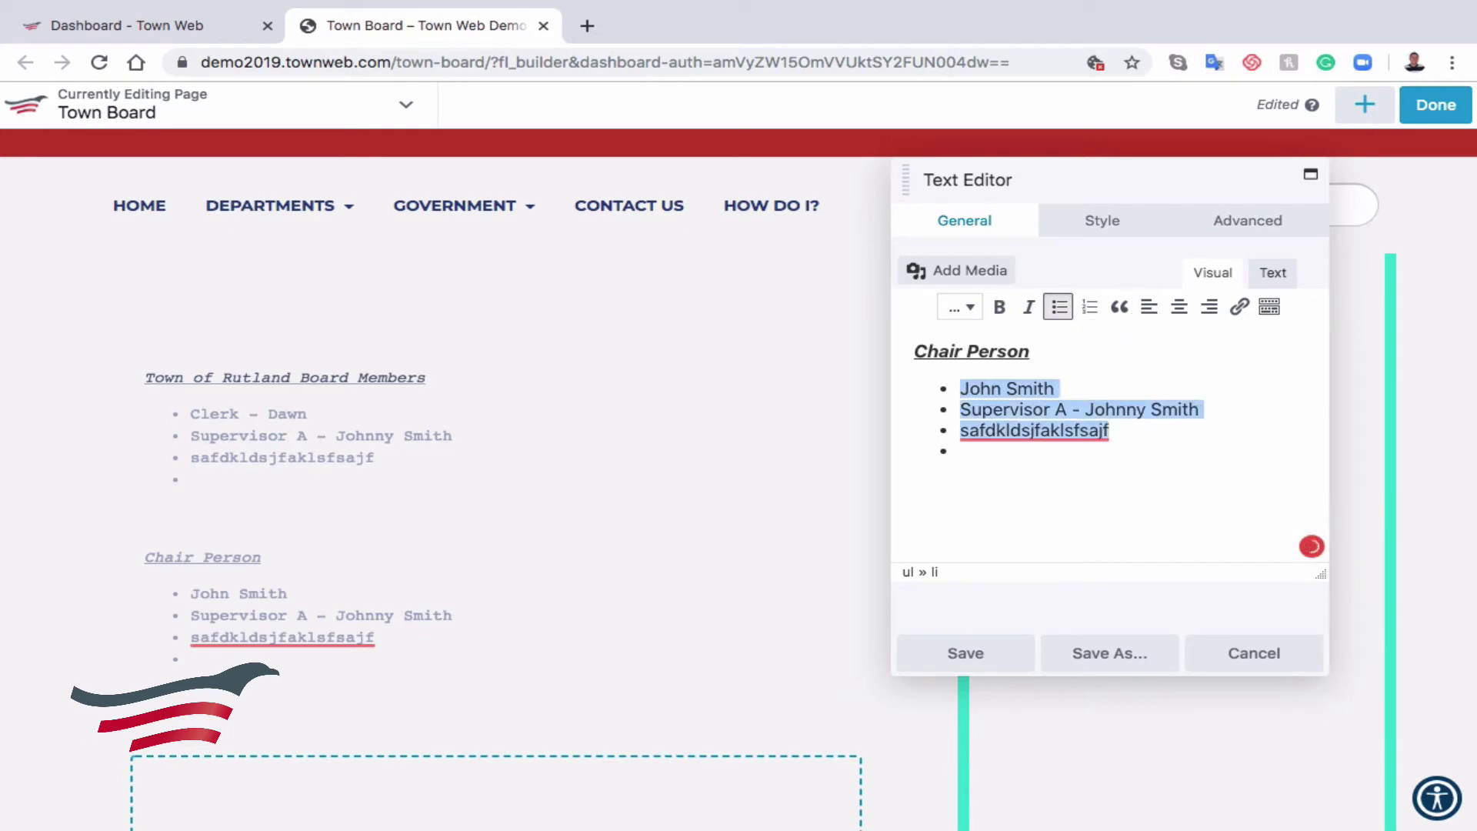
left_click(1057, 311)
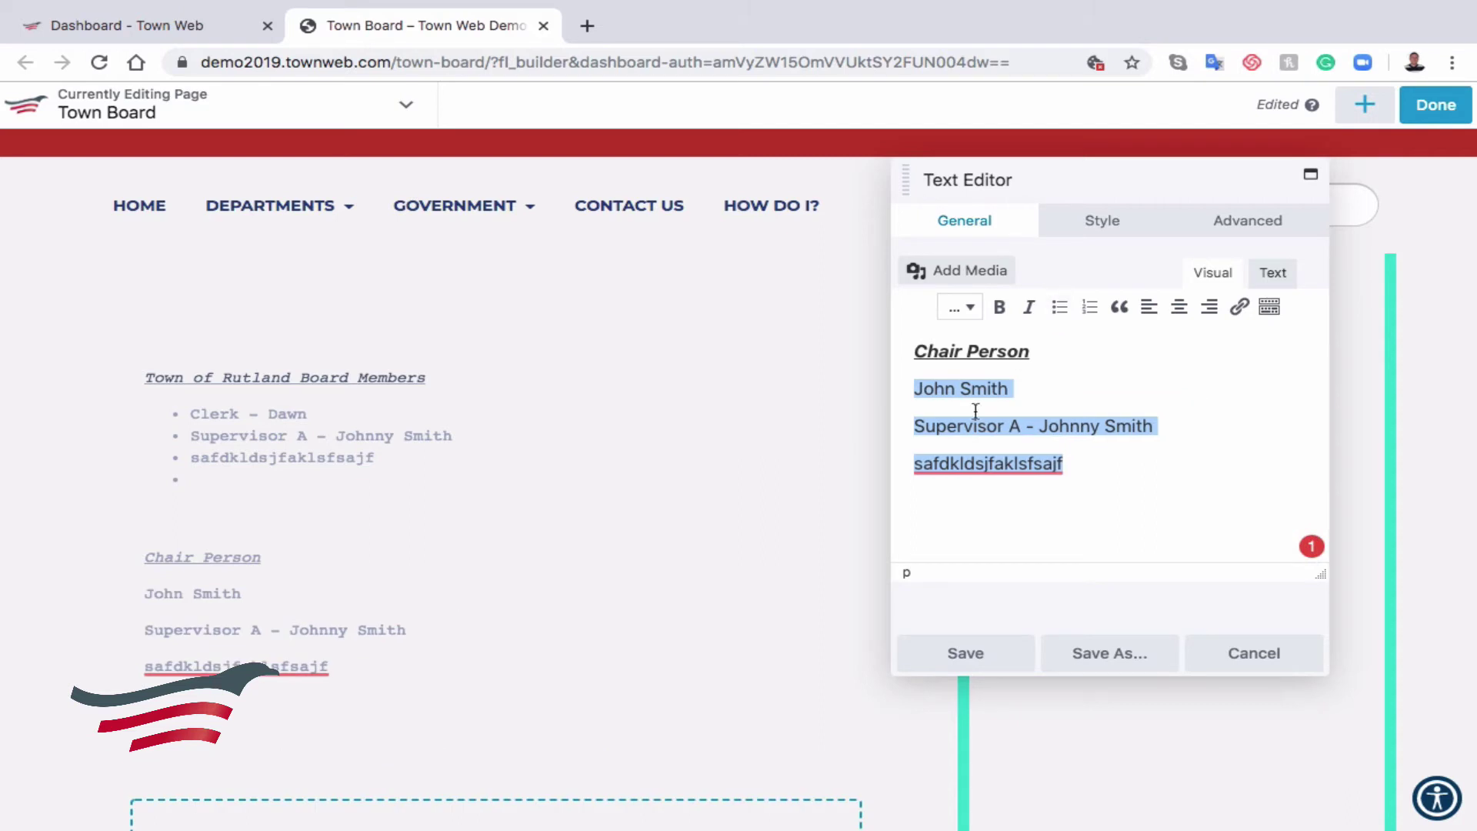
left_click(955, 427)
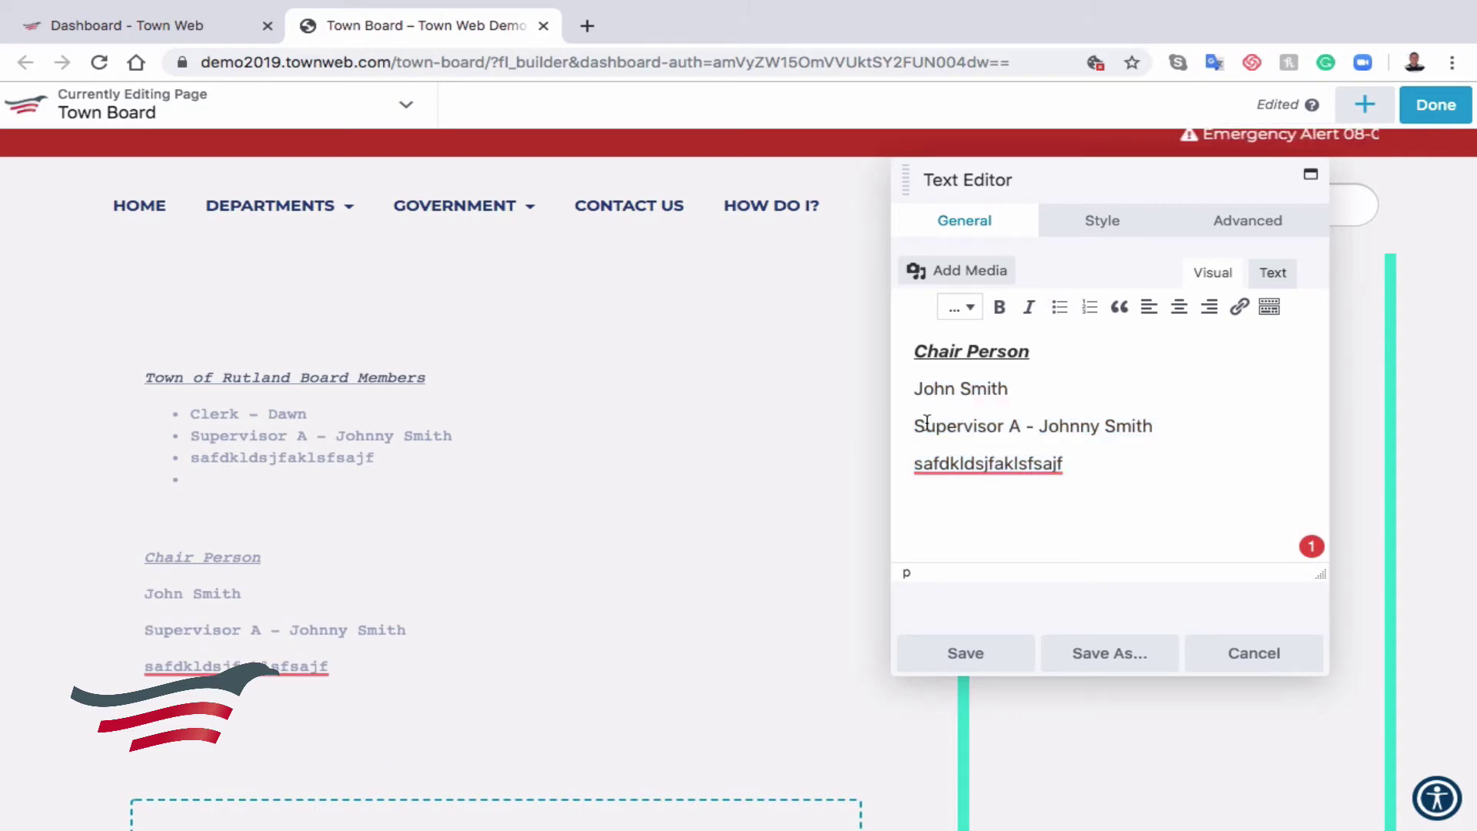
Replace the Supervisor A line with the chair's phone number and add @ to form the e-mail line
triple_click(1020, 423)
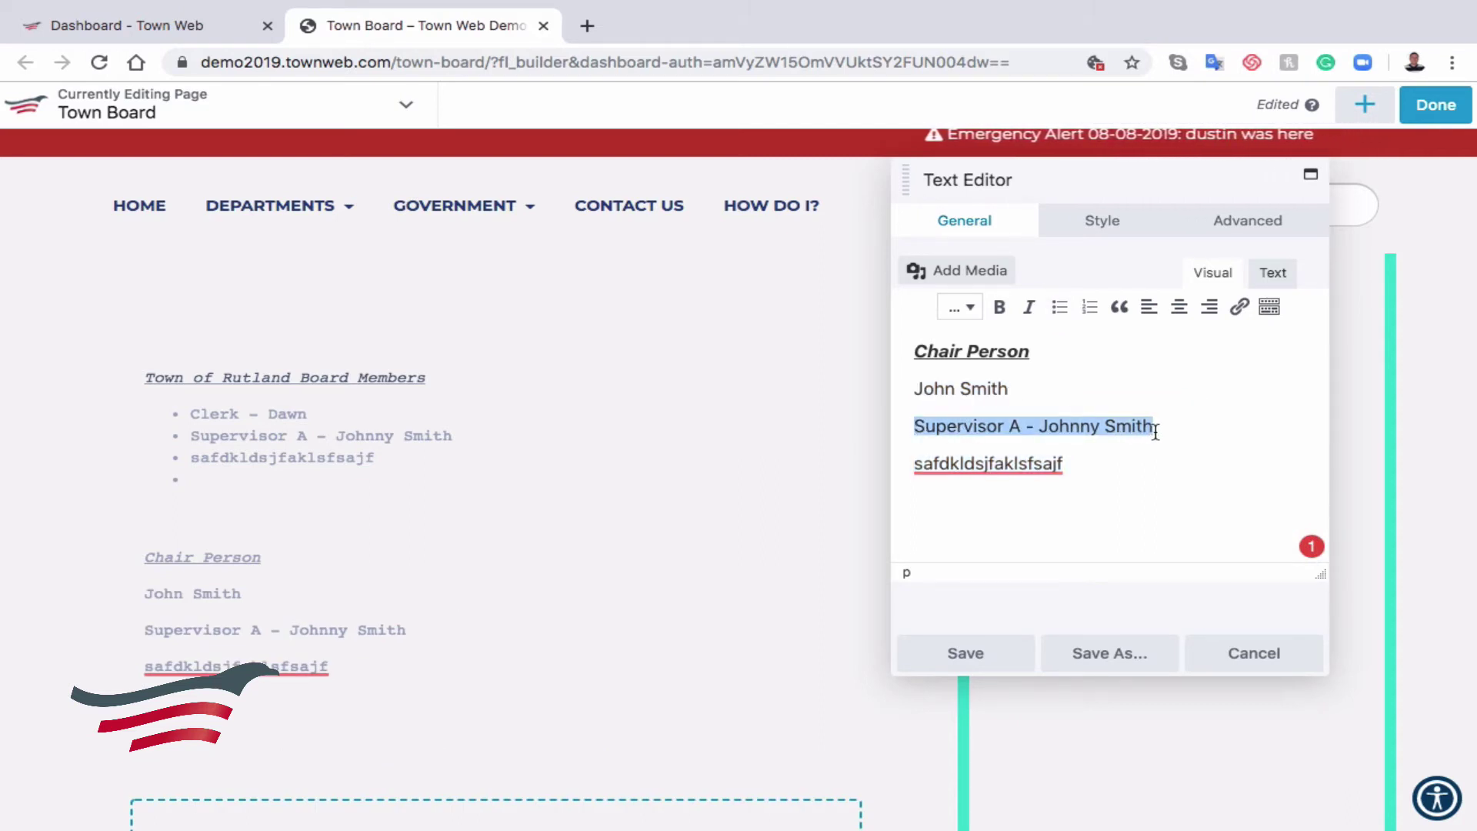
type("(")
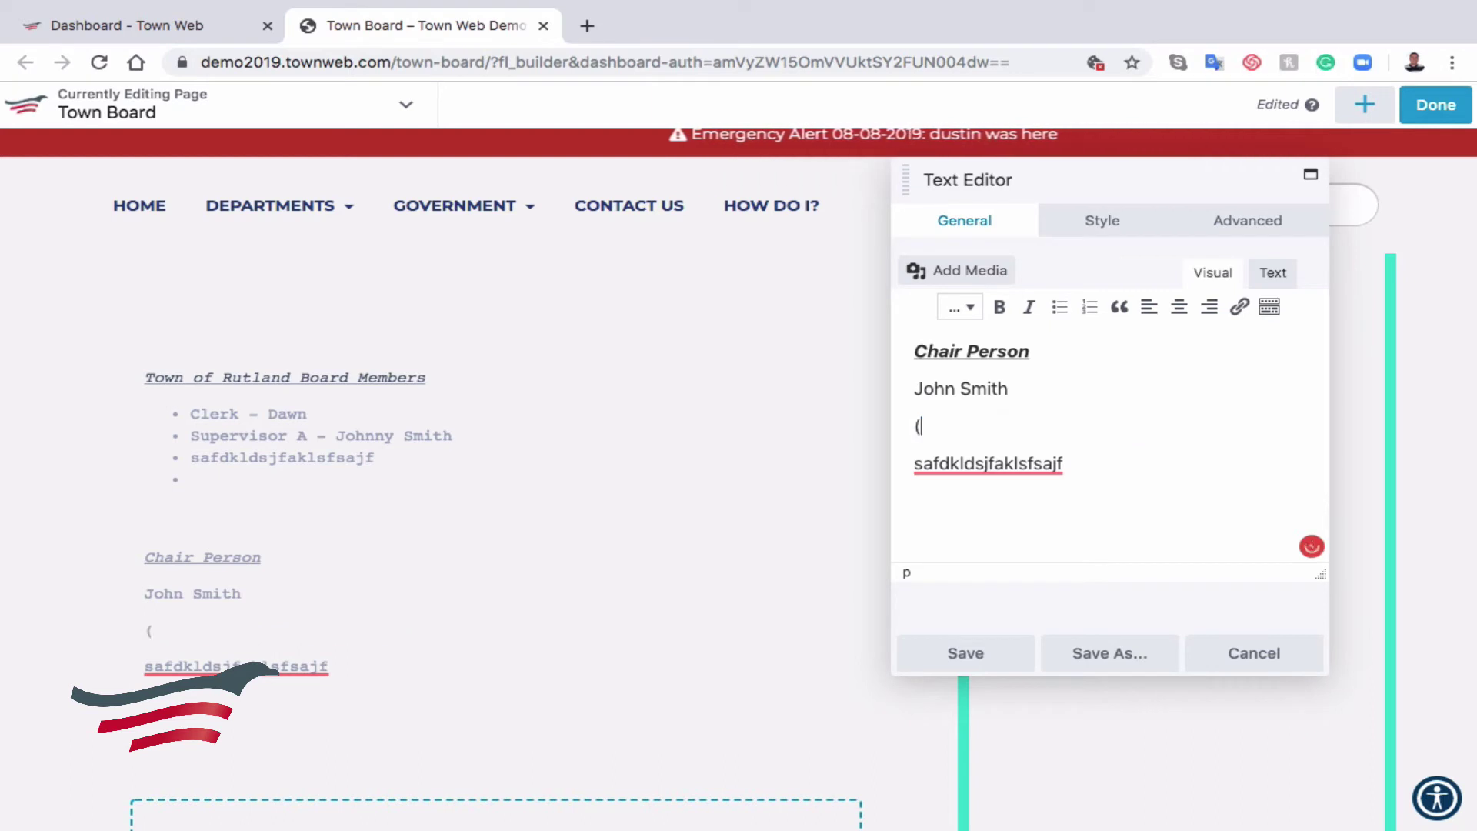
type("71")
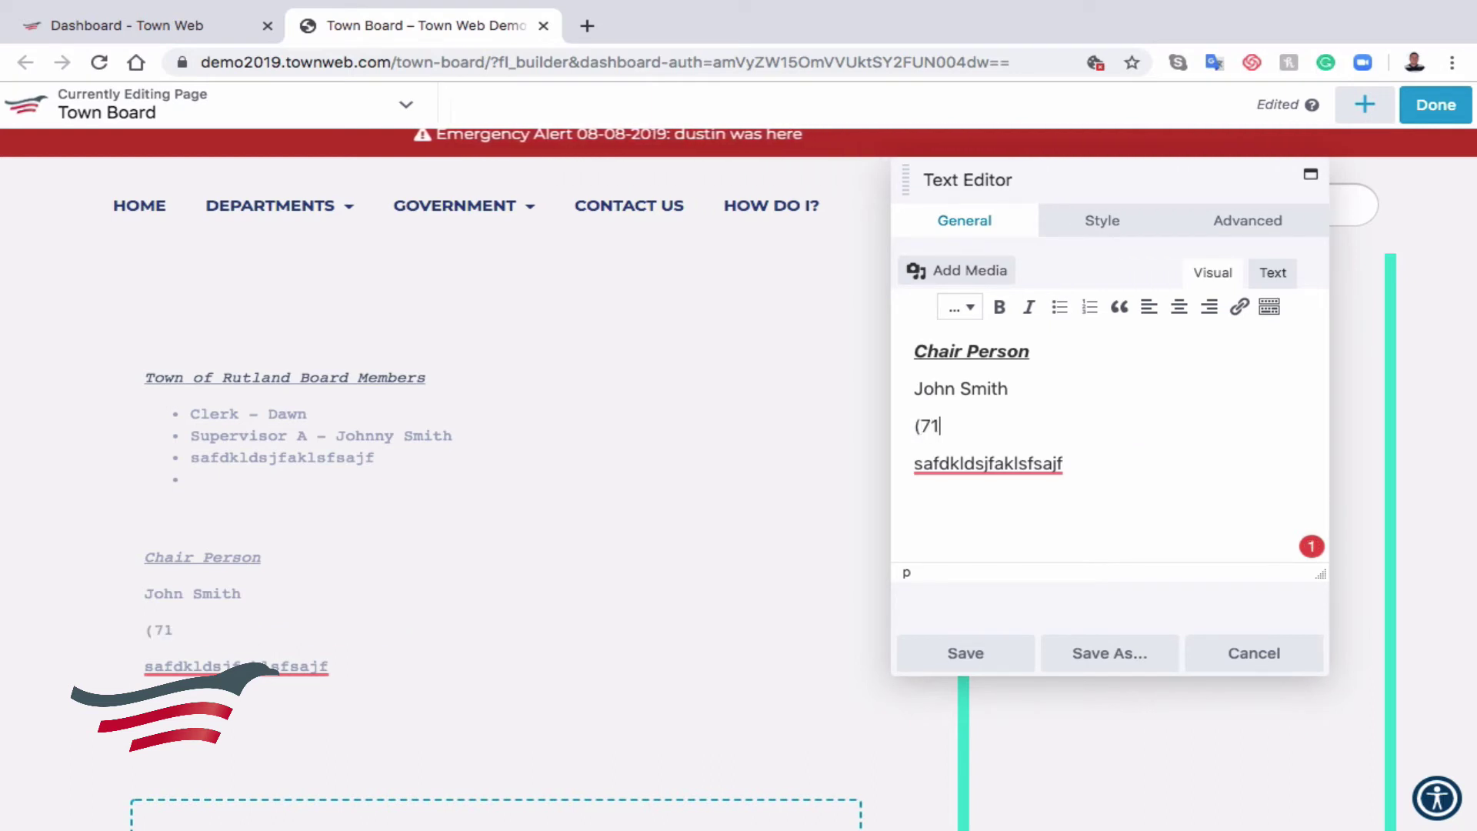
type("5) 555")
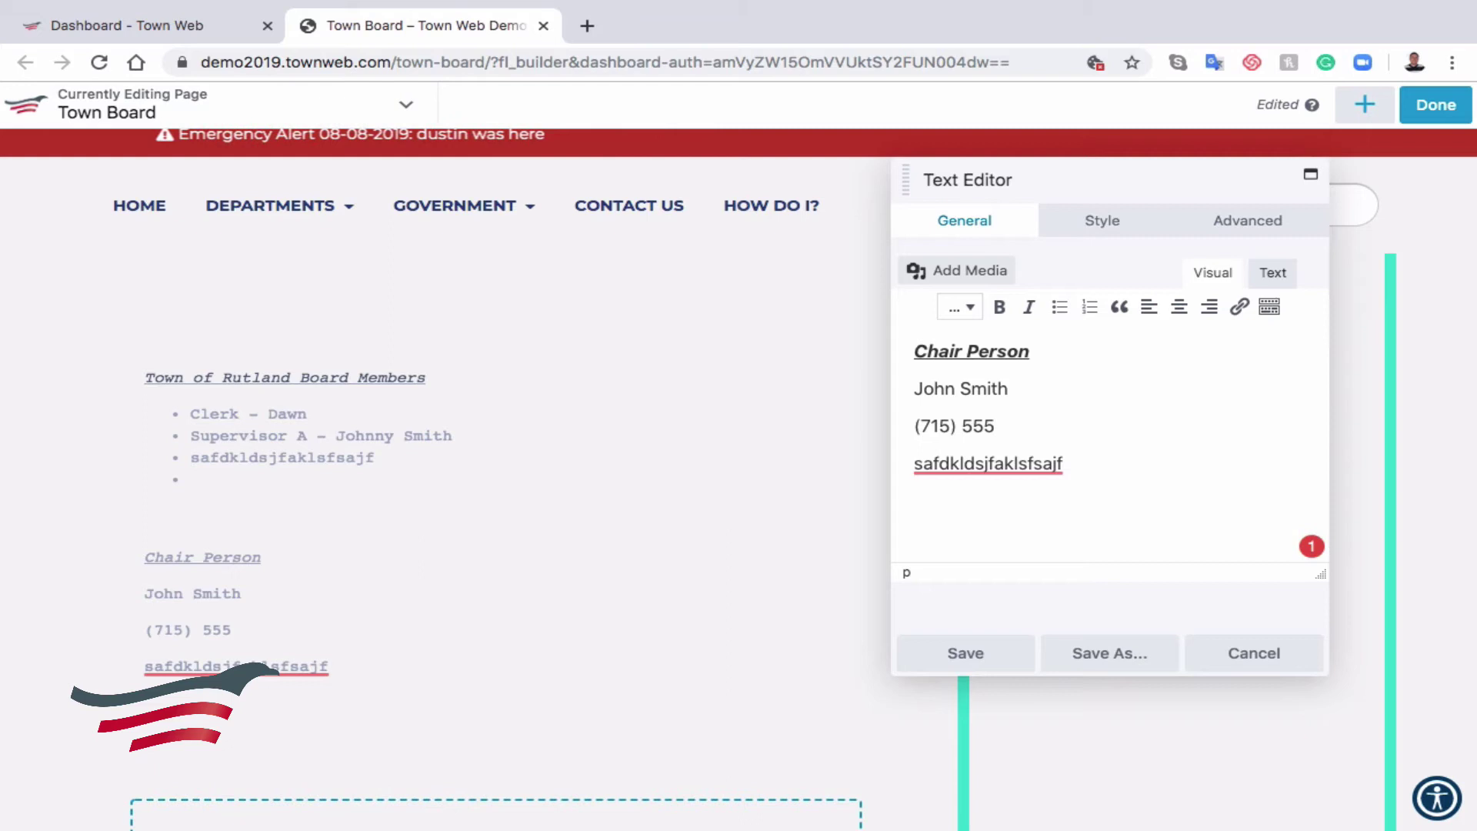
type("-4444")
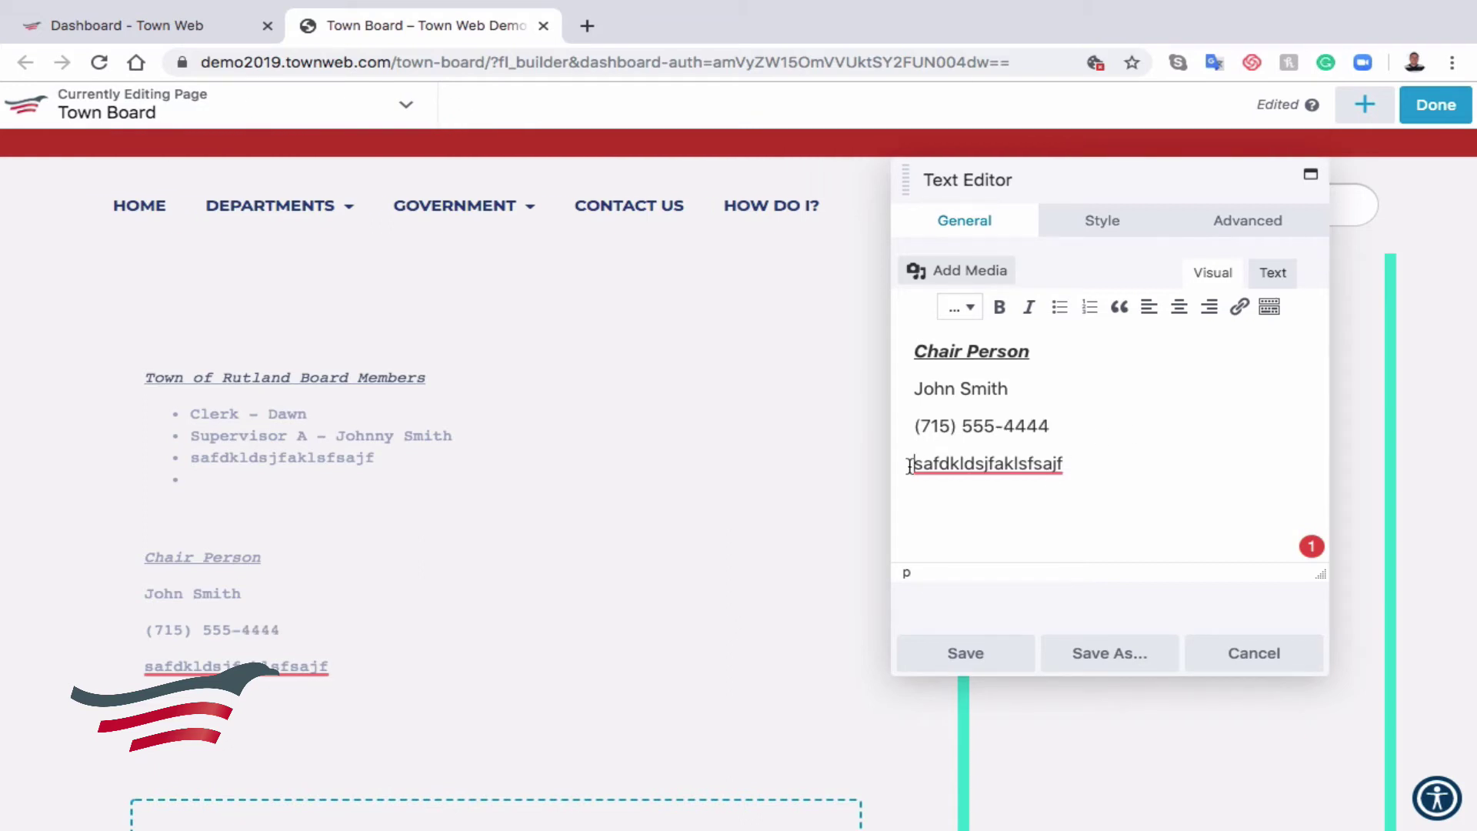
mouse_move(987, 461)
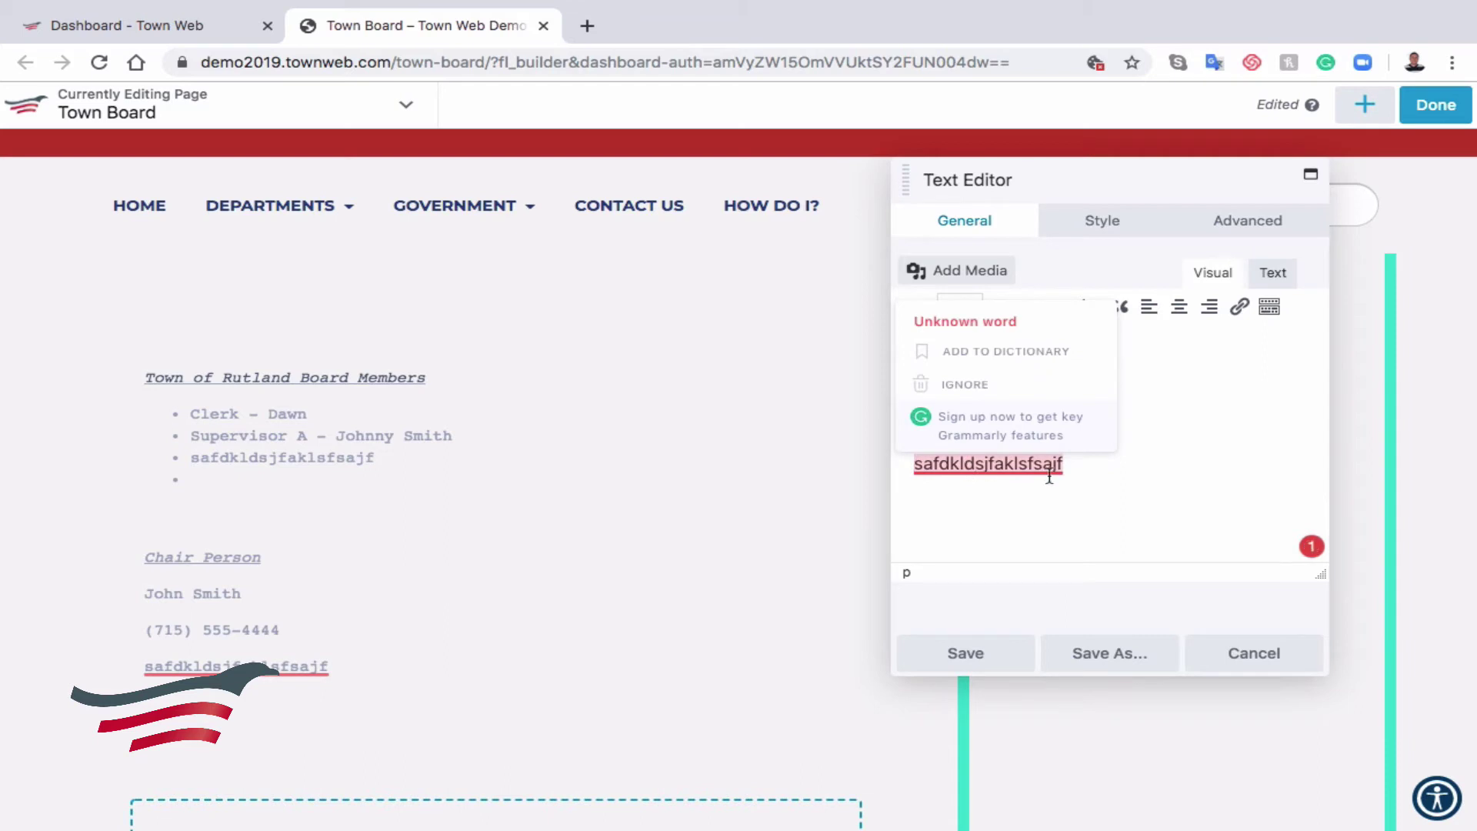
left_click(975, 463)
type("@")
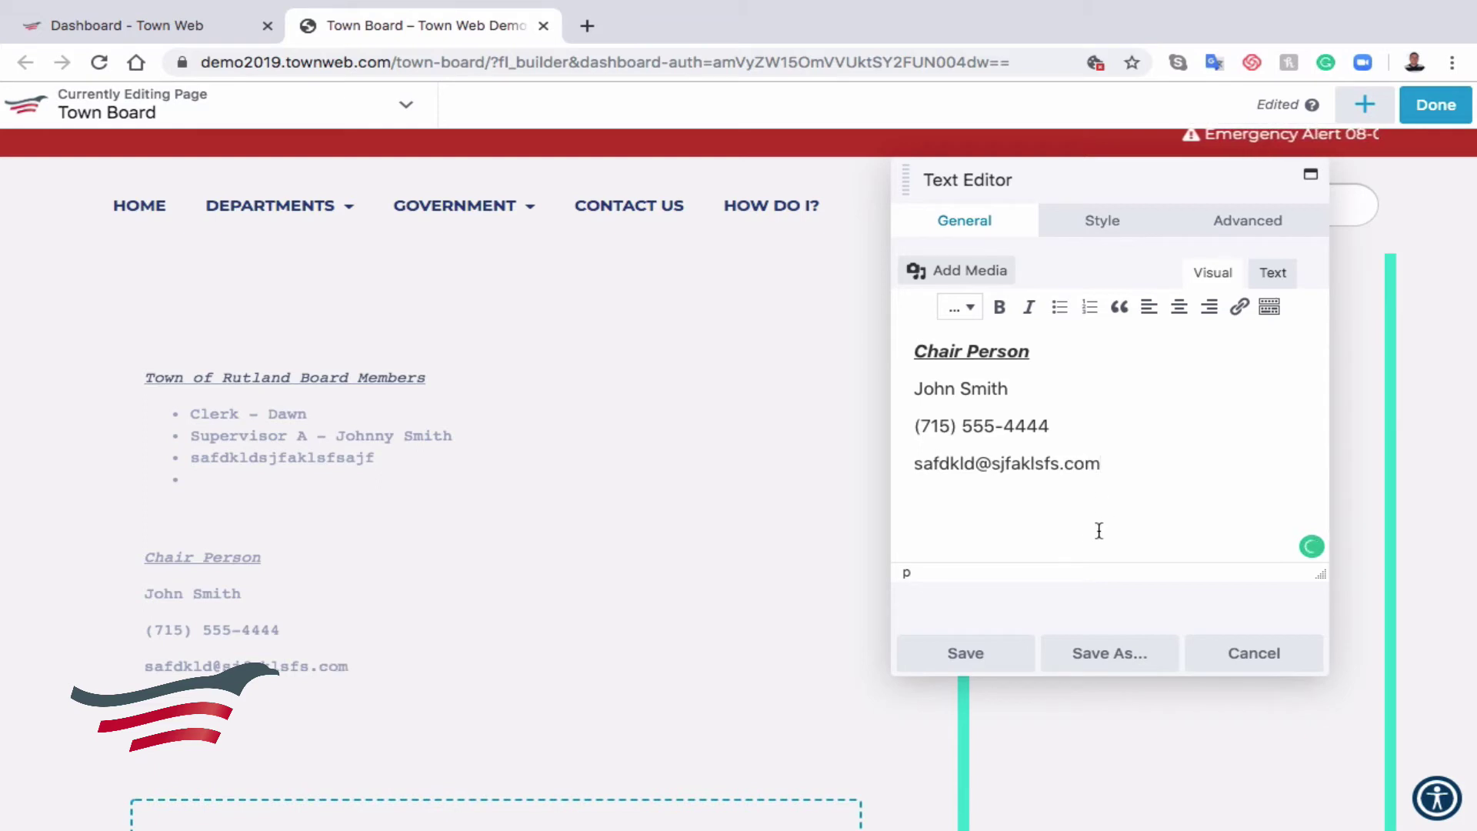
key("Return")
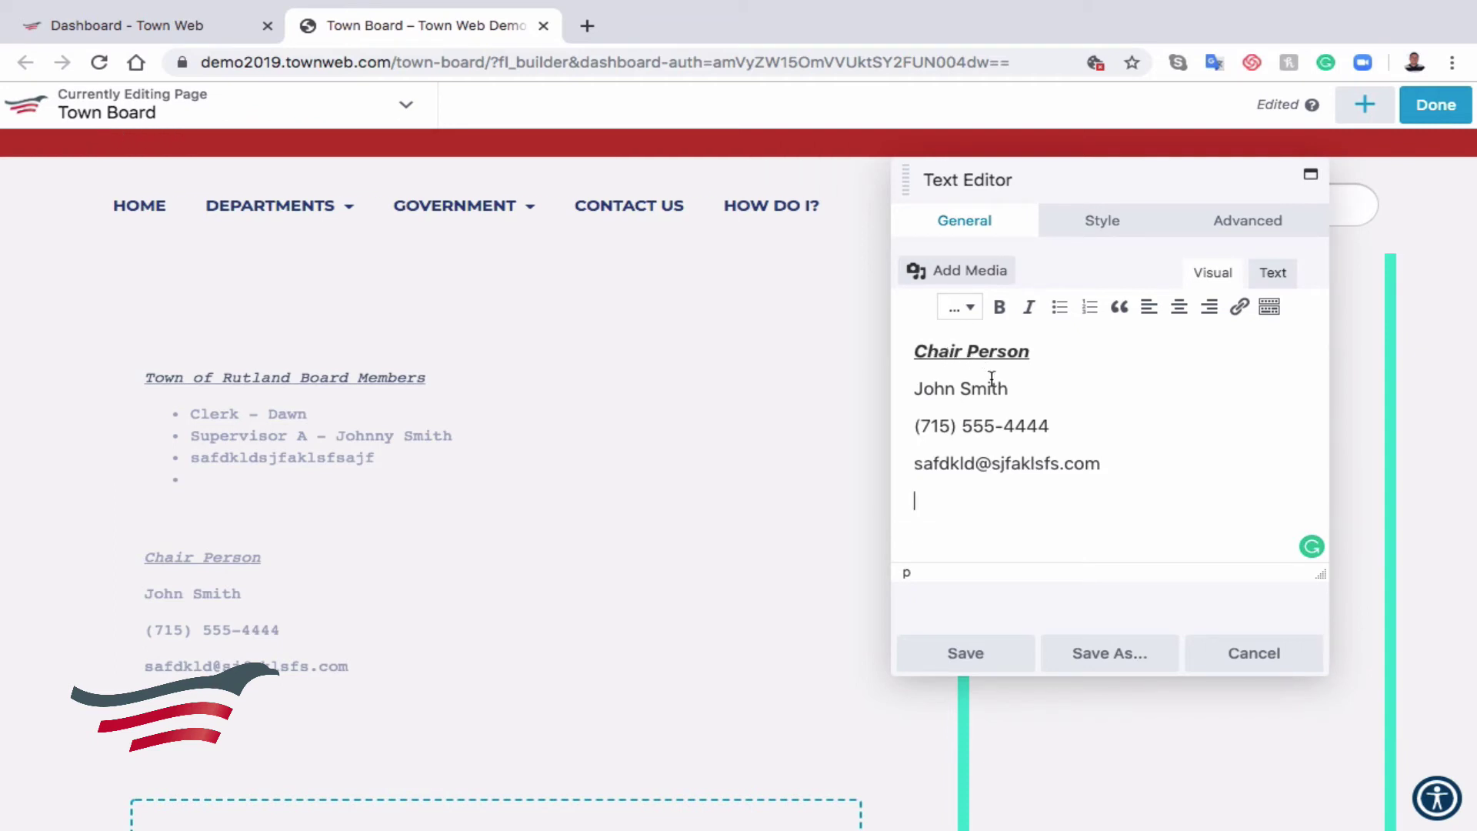
Save the Chair Person text and drop a Photo module under the Town Board heading
left_click(948, 654)
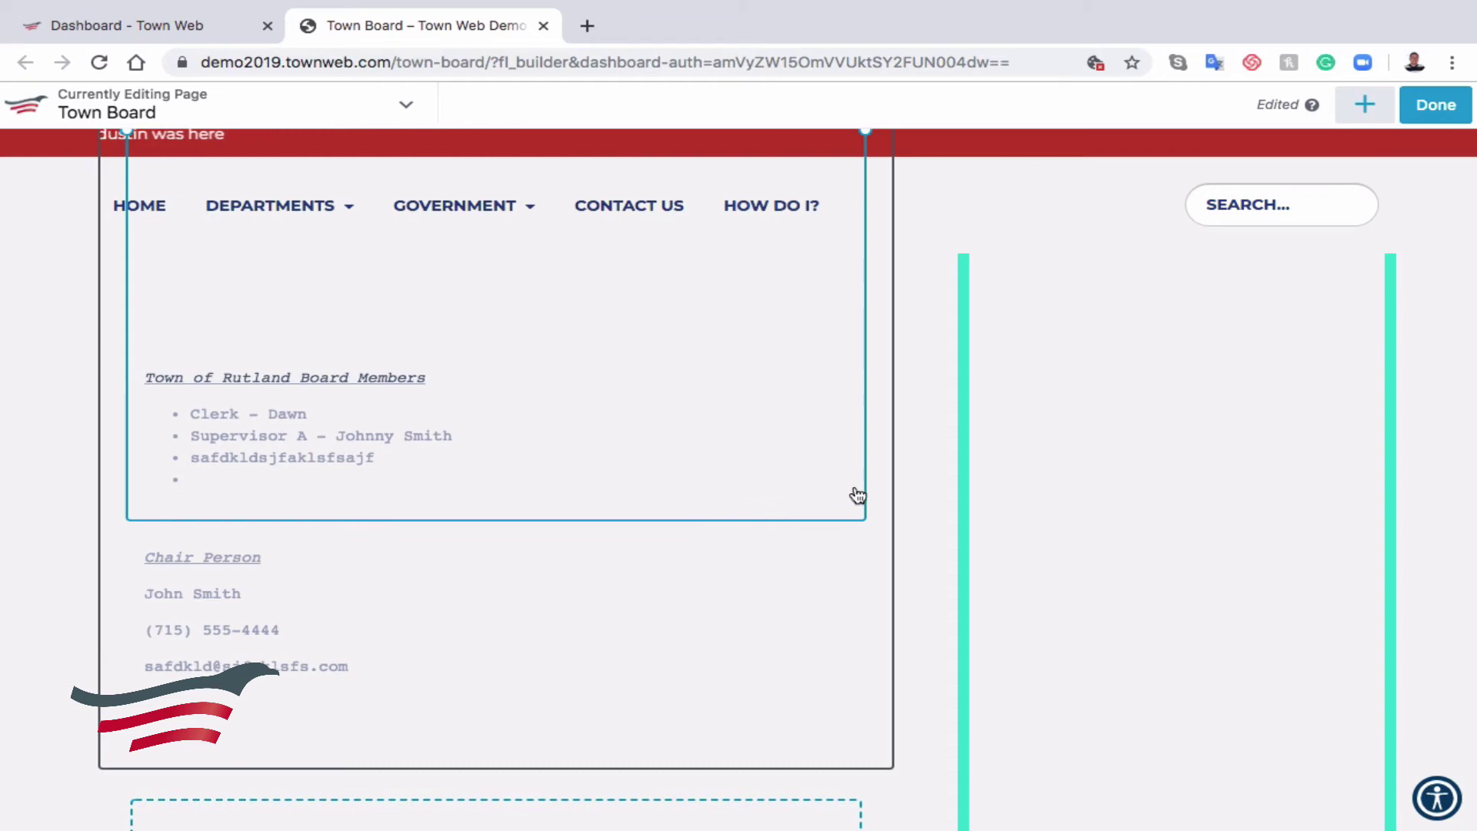
scroll(856, 495, "up", 4)
scroll(858, 495, "up", 8)
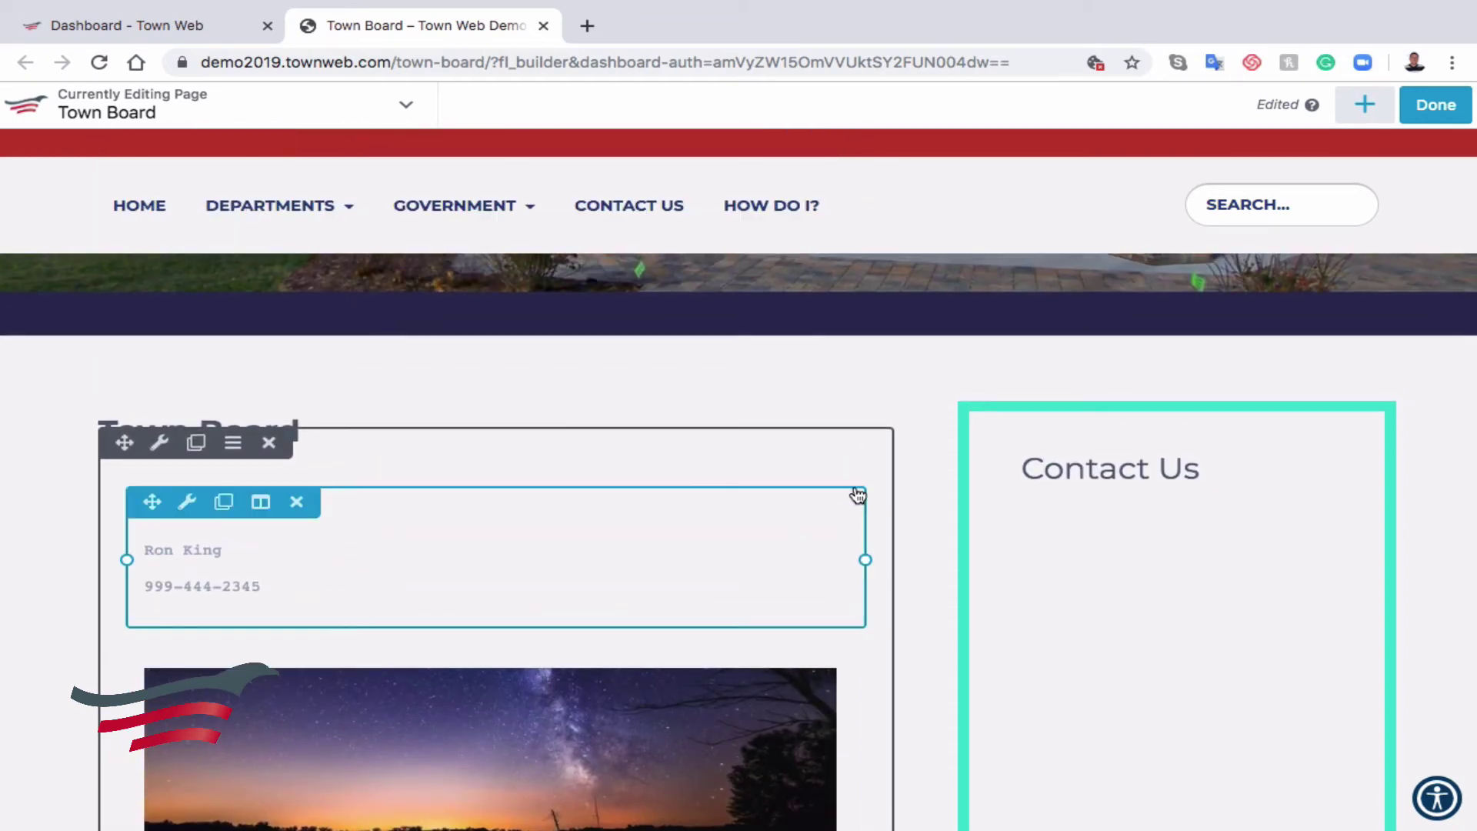
scroll(511, 485, "down", 11)
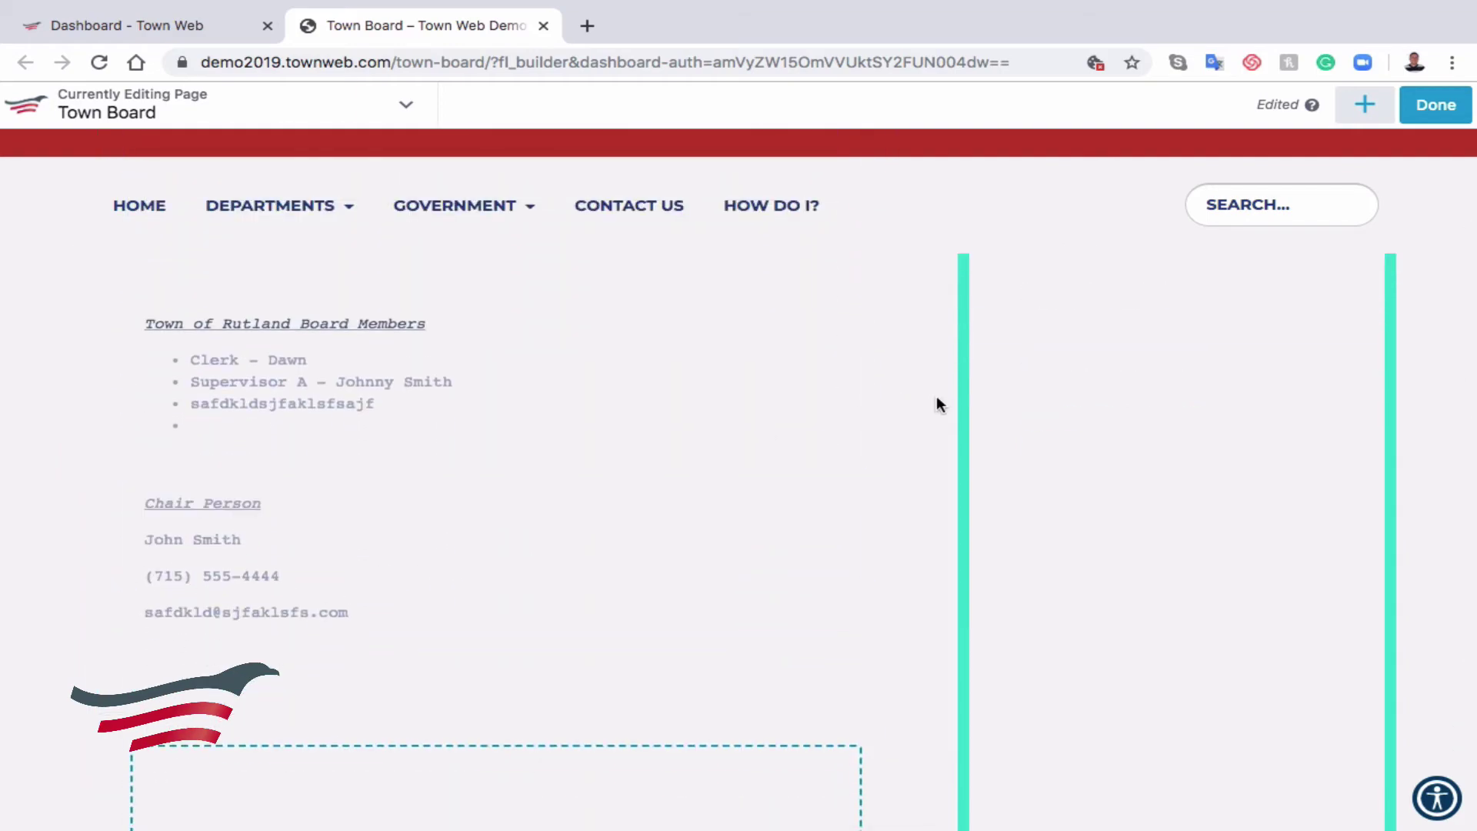
scroll(936, 398, "up", 12)
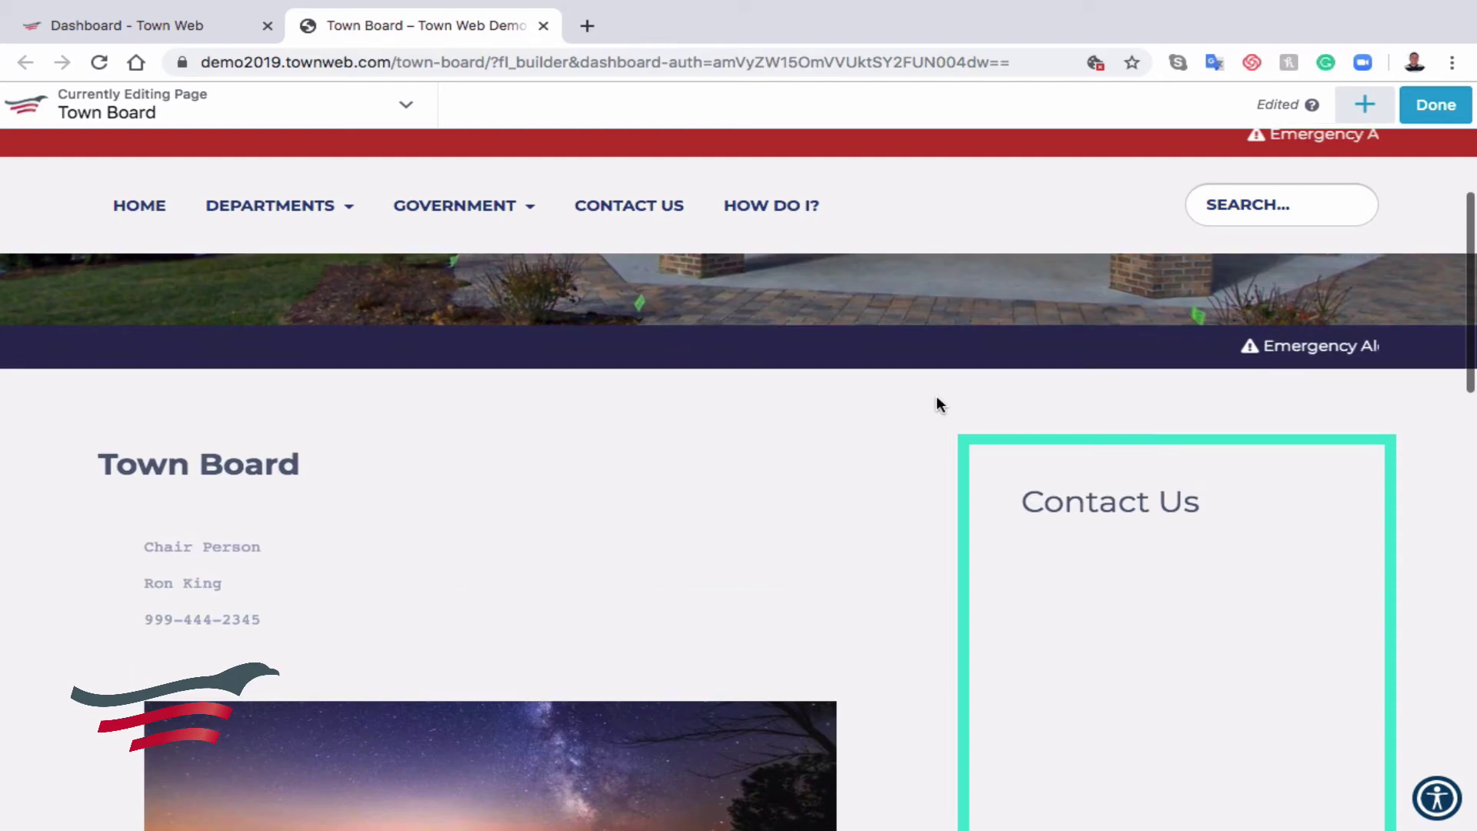
left_click(1365, 107)
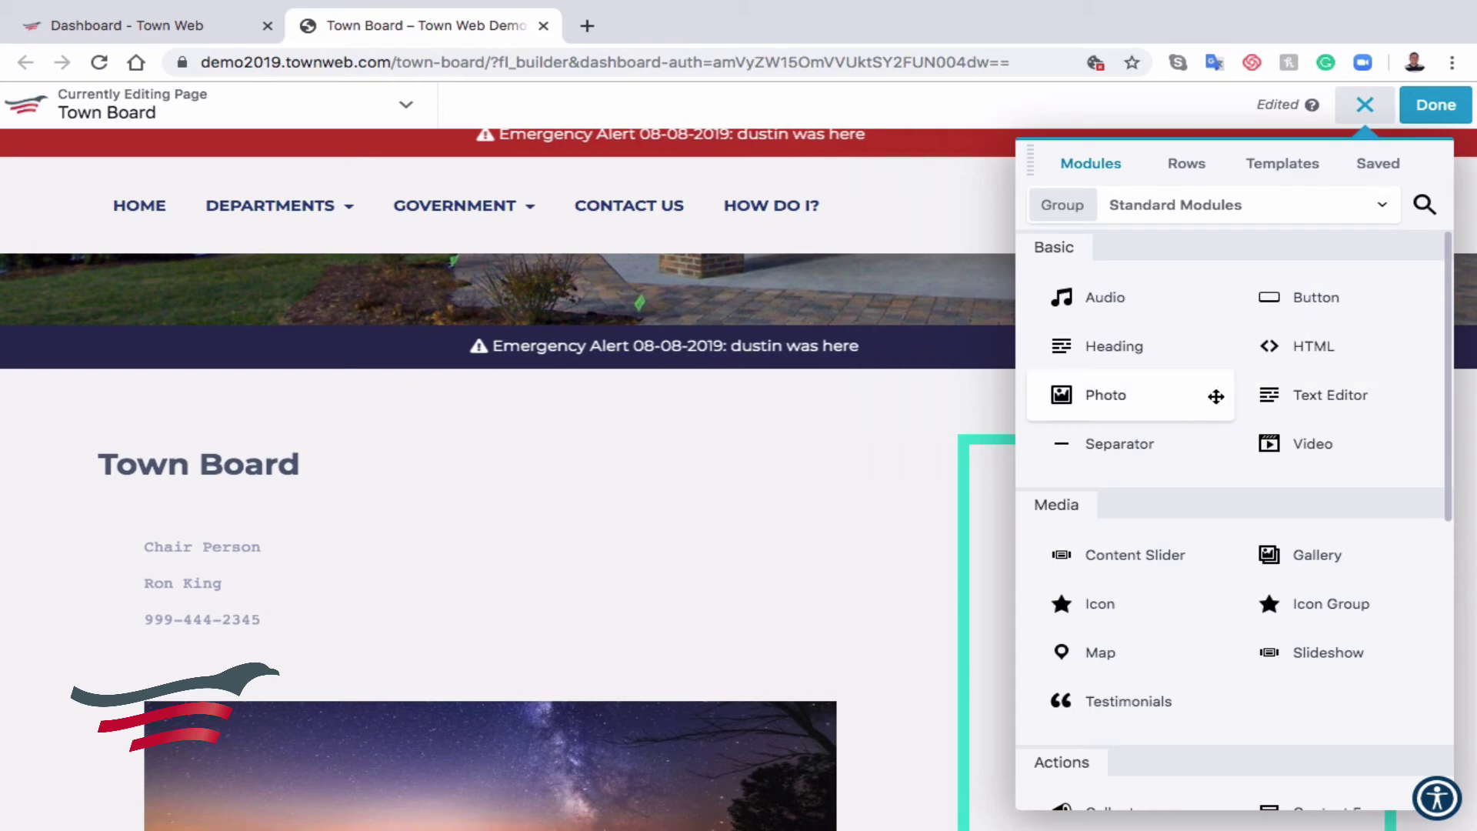
left_click_drag(1216, 397, 455, 553)
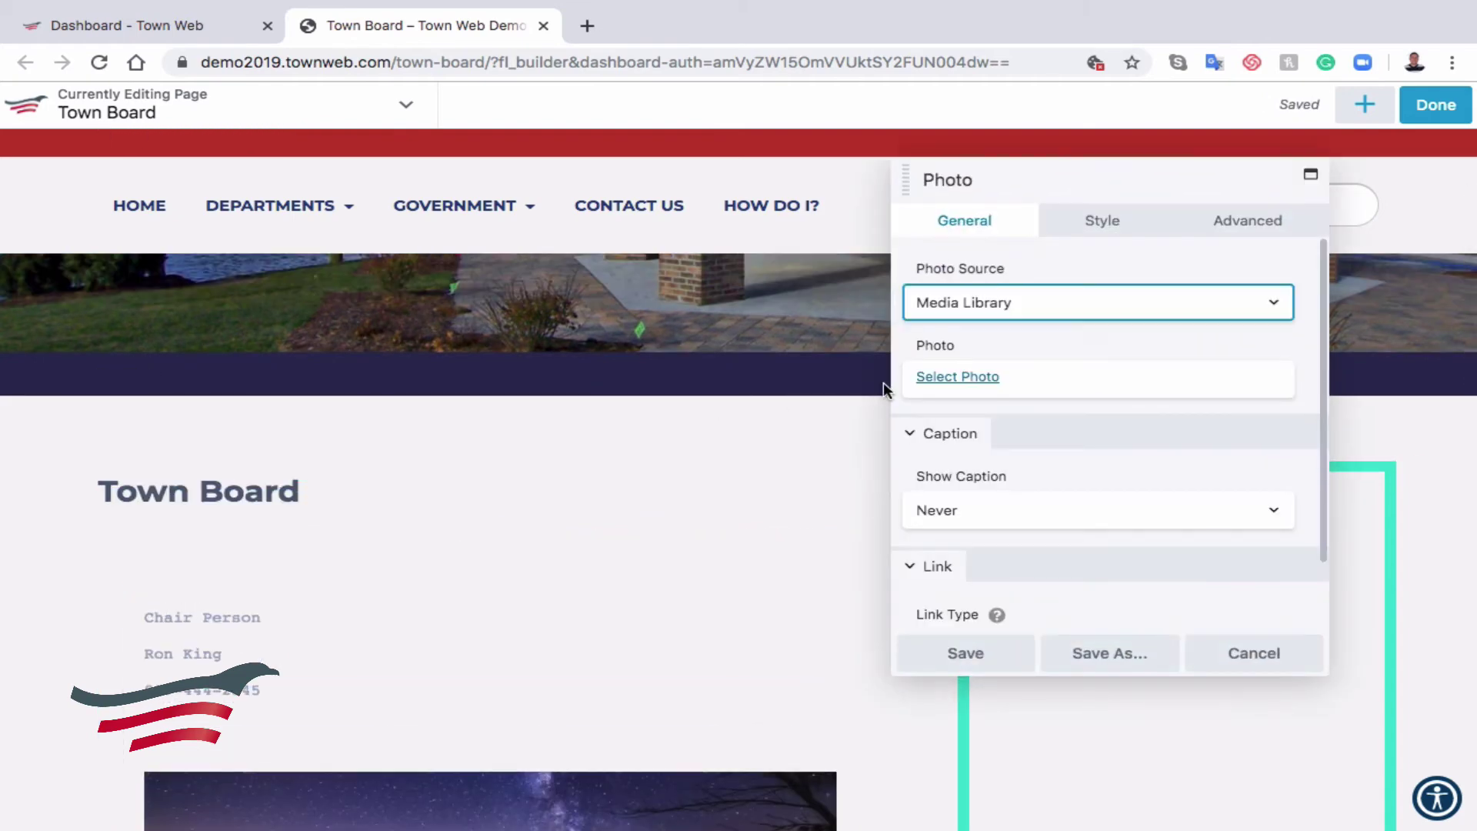
Insert park.jpg from the Media Library into the photo block
left_click(977, 378)
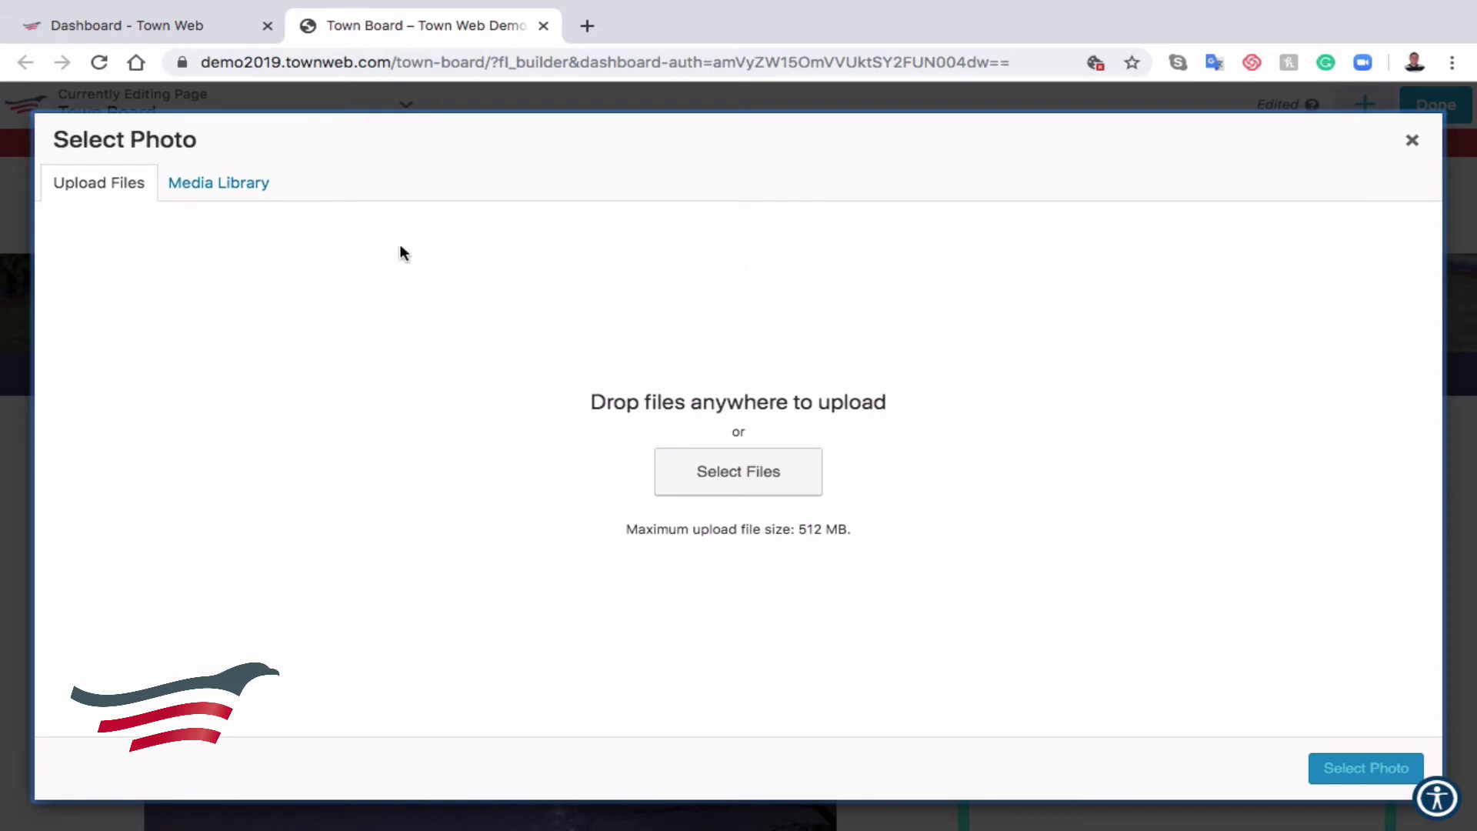
left_click(197, 181)
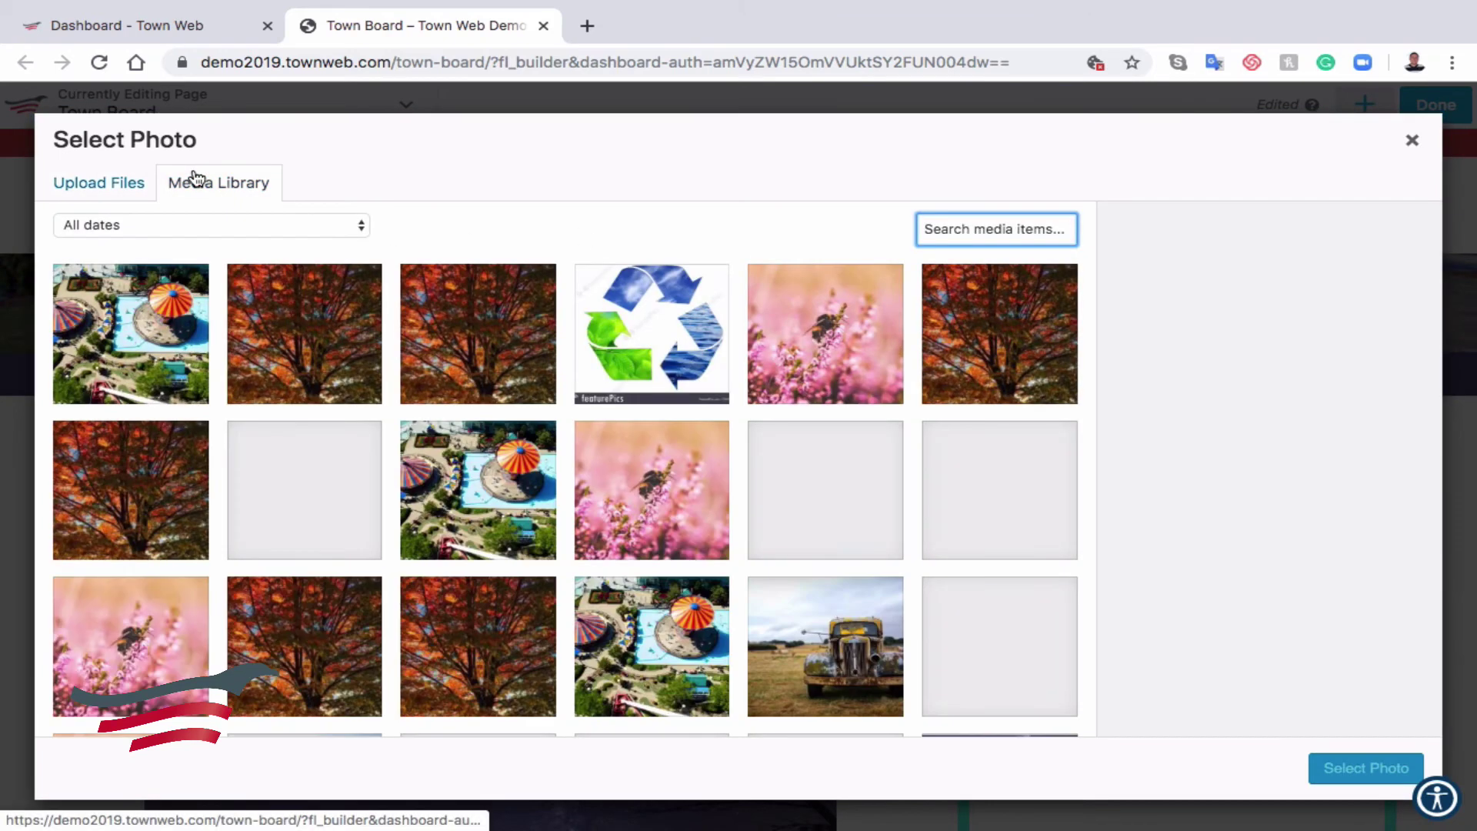
left_click(86, 323)
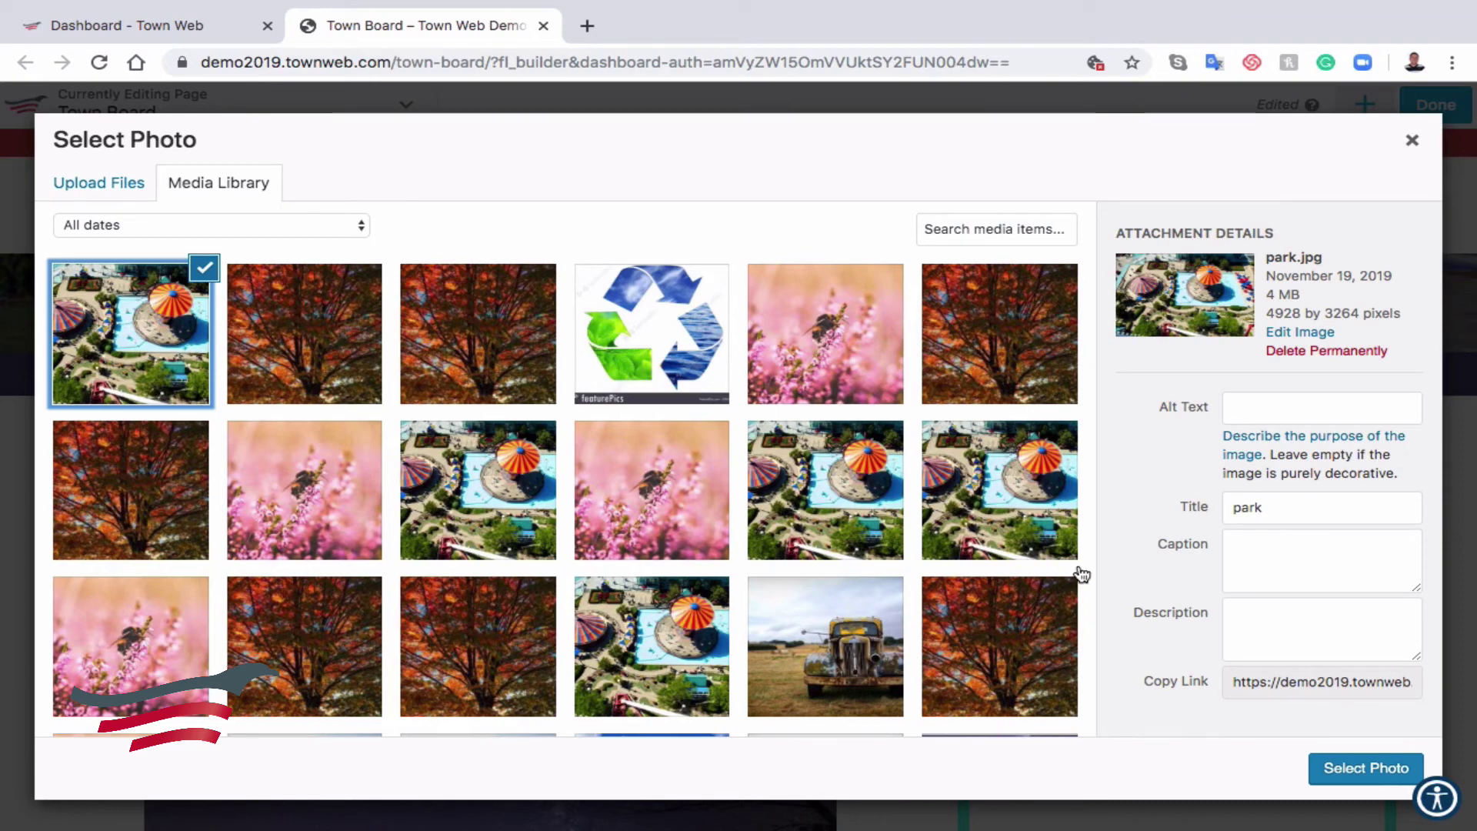
left_click(1333, 770)
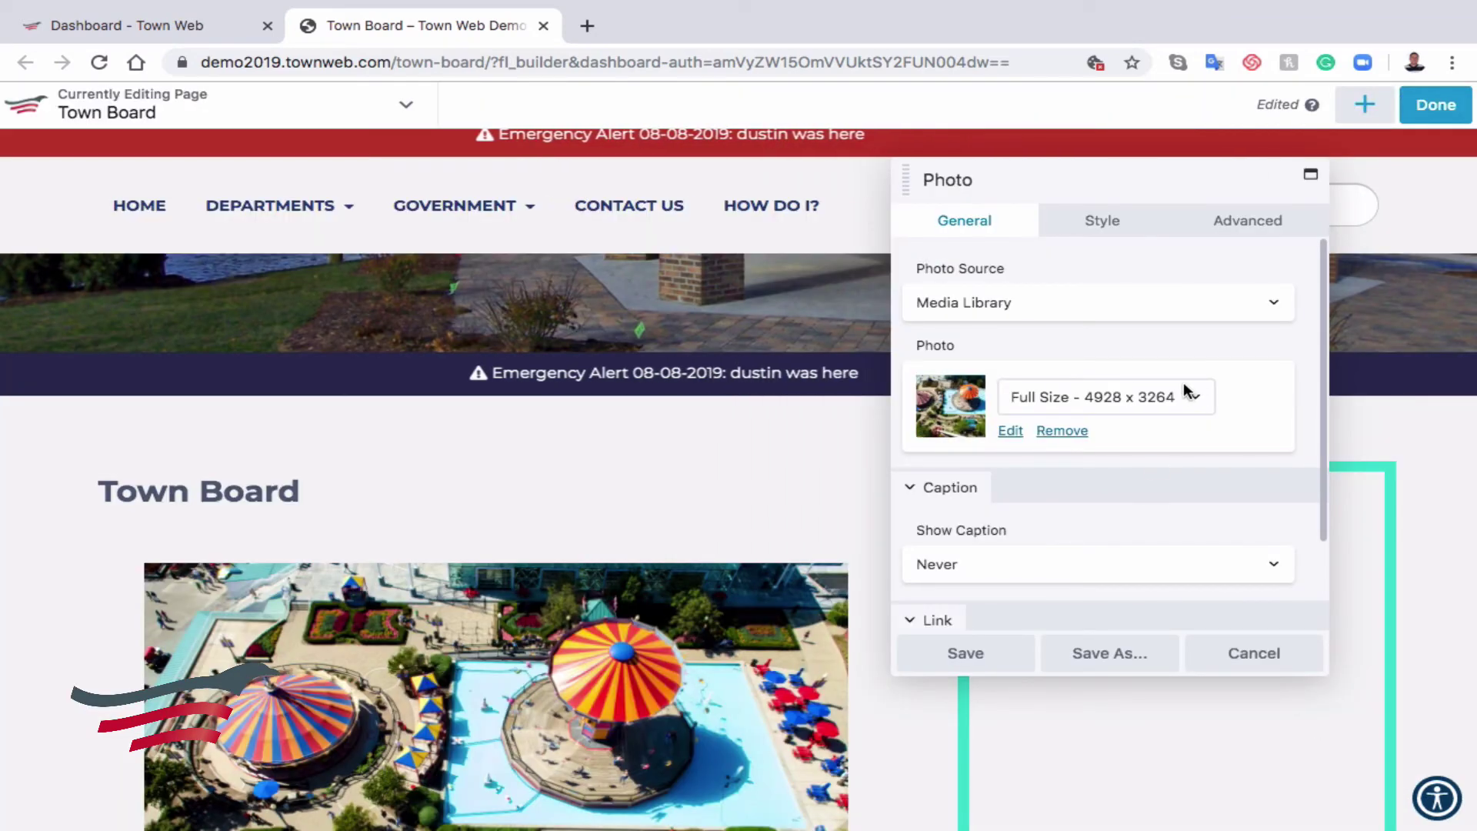
Set the photo size to Thumbnail - 150 x 150 and save the module
scroll(775, 501, "down", 4)
scroll(774, 500, "up", 1)
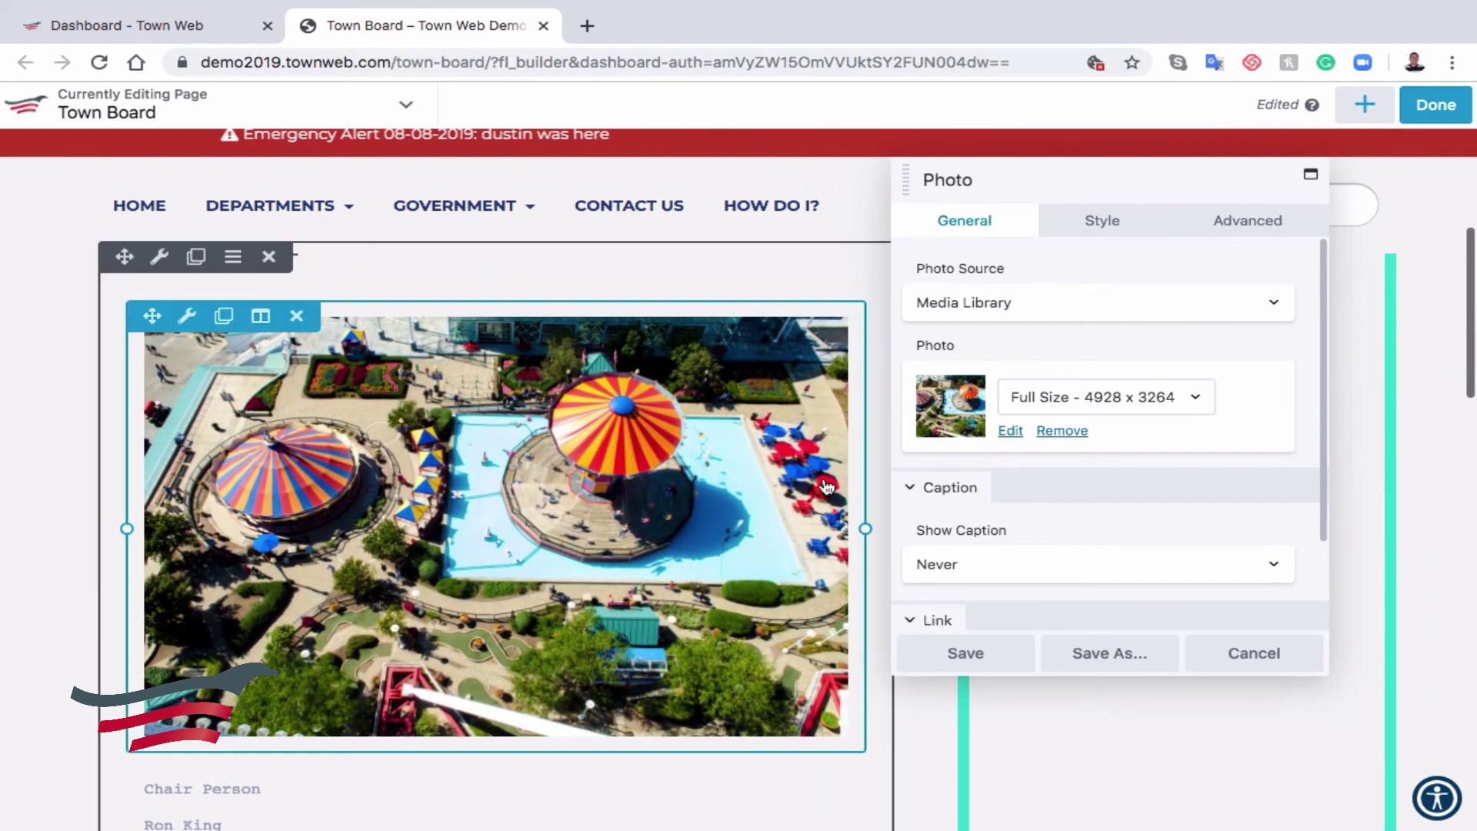
left_click(1134, 397)
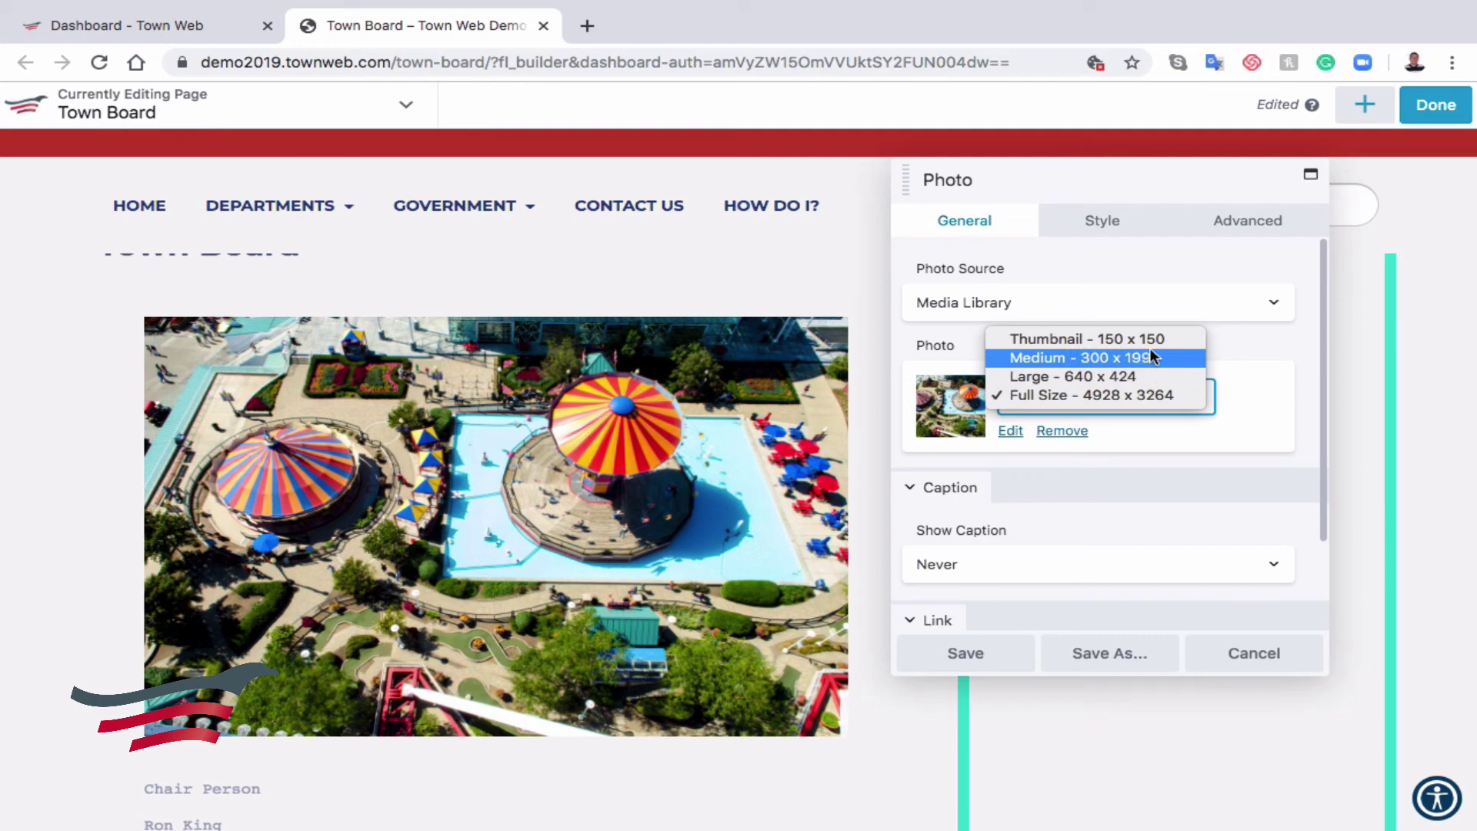
left_click(1149, 360)
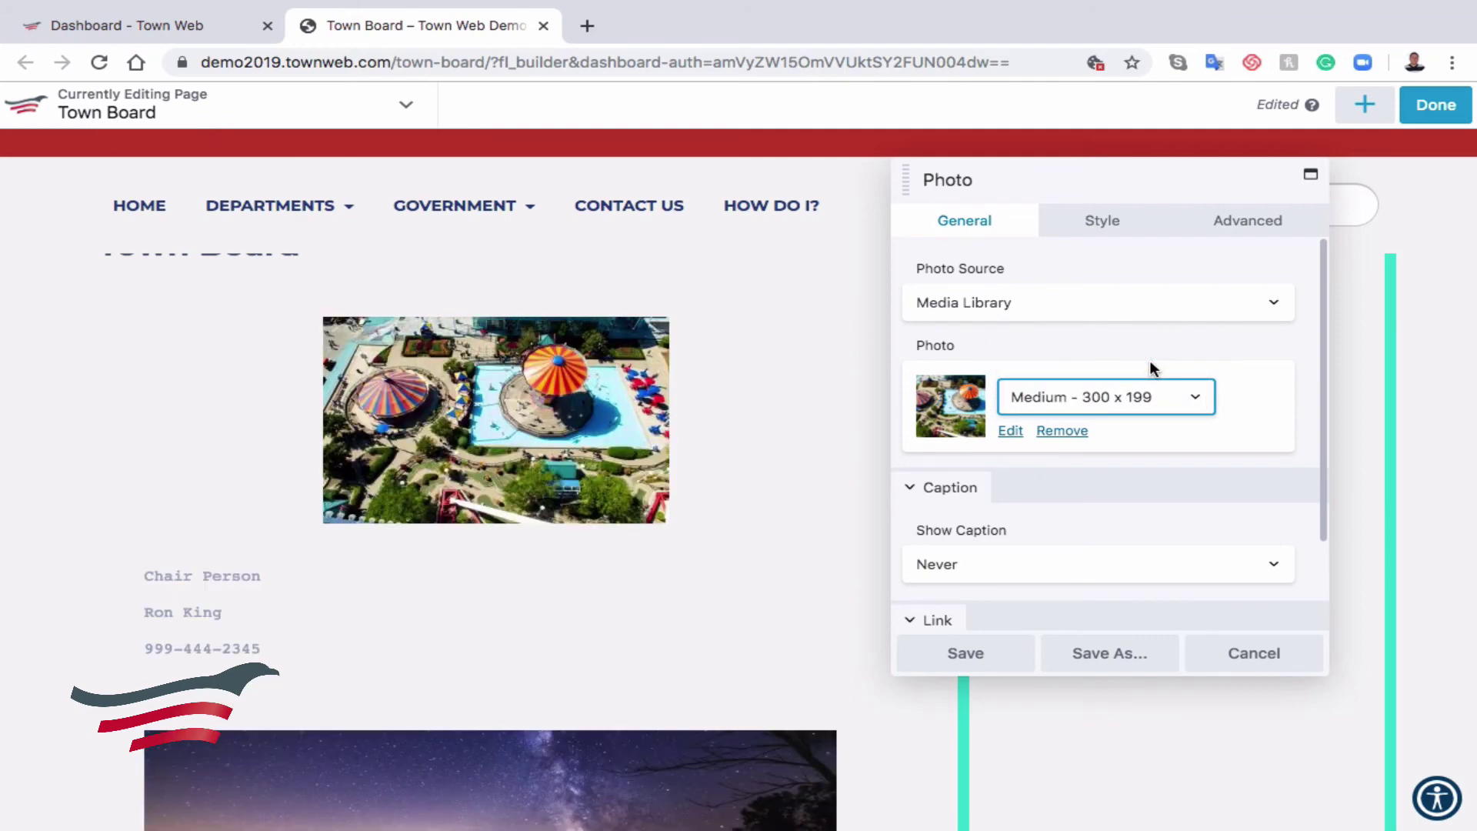
left_click(1164, 400)
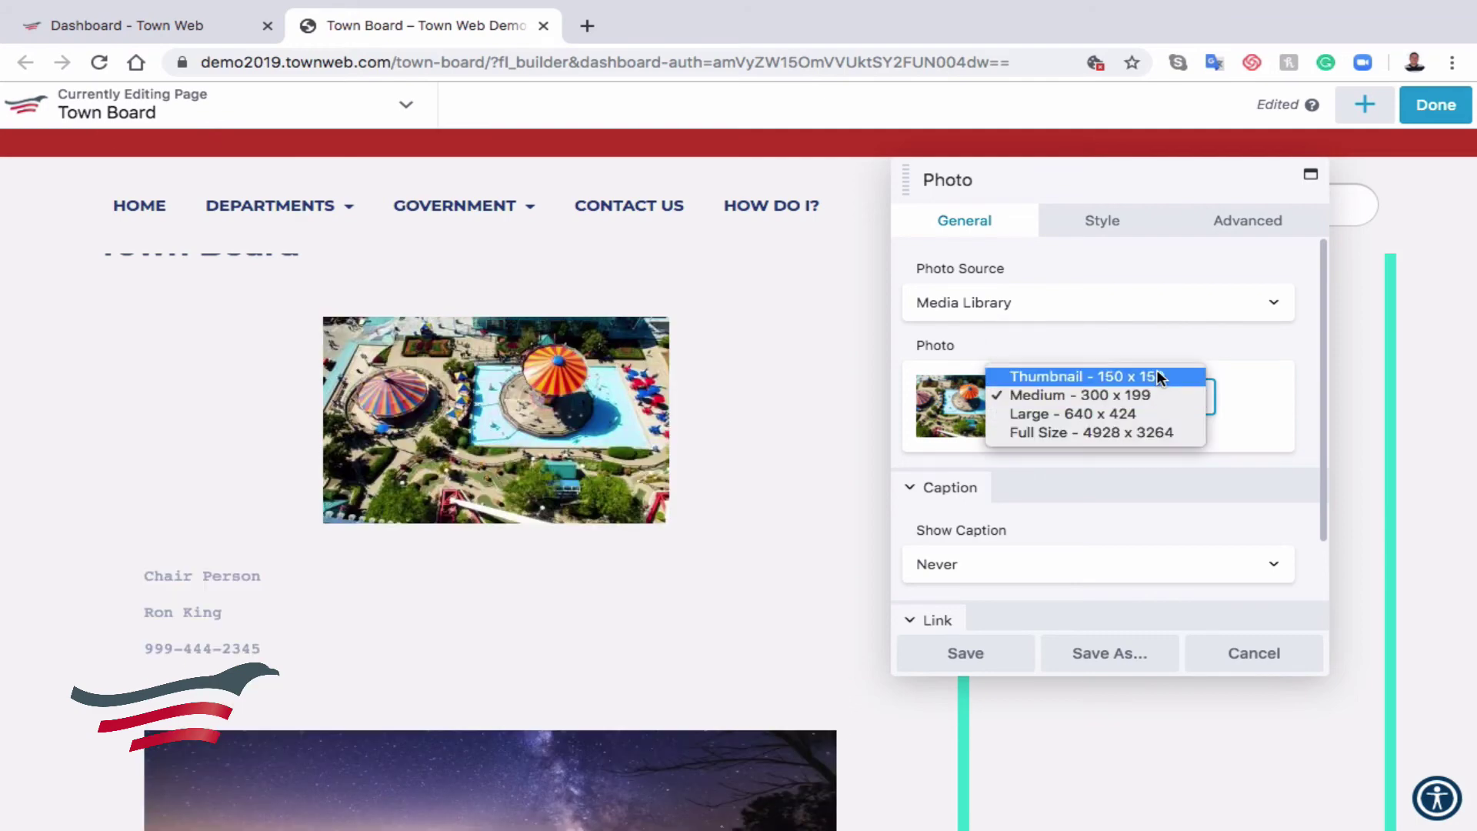
left_click(1156, 371)
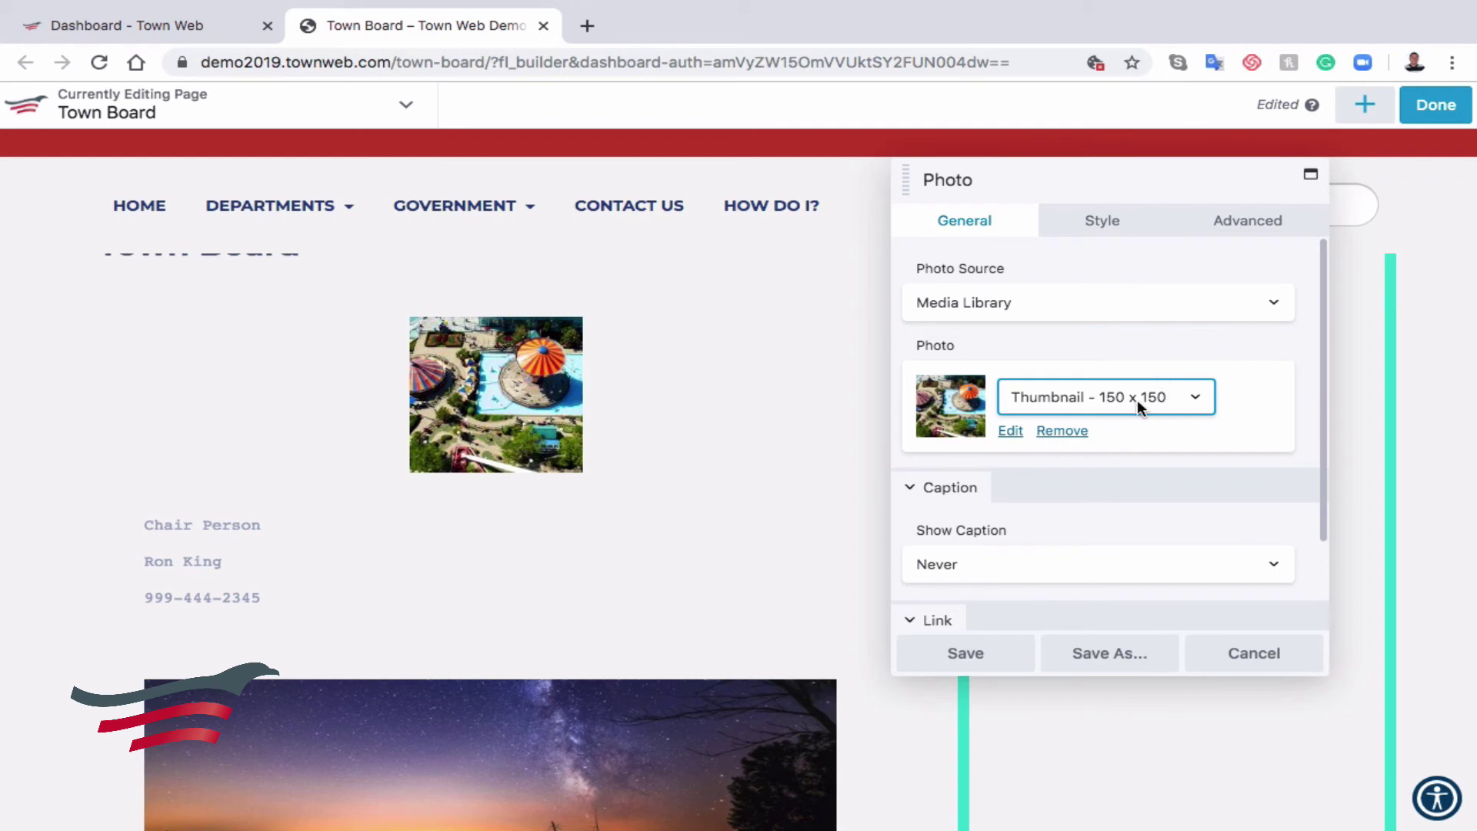
left_click(995, 656)
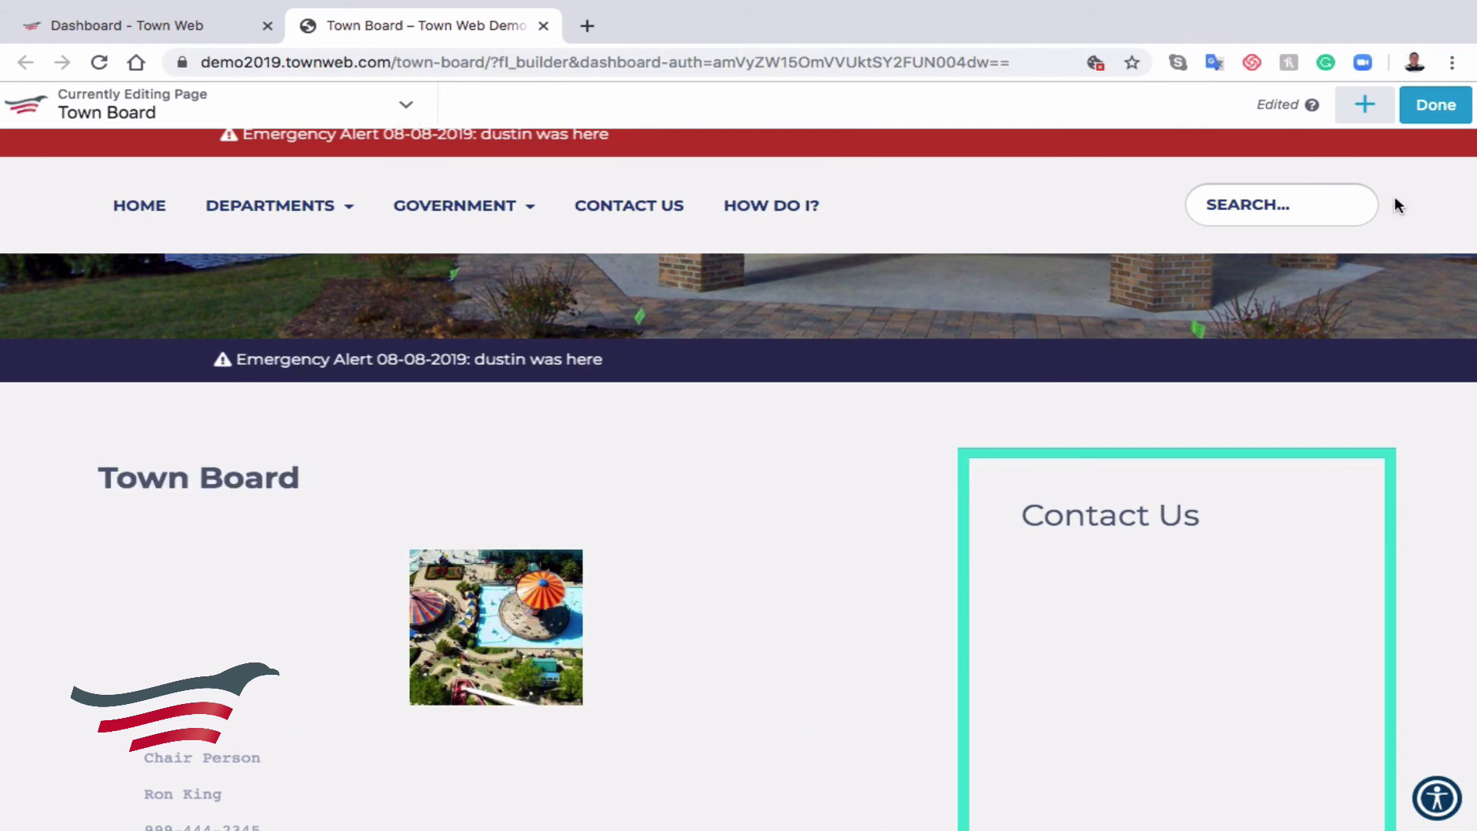
Publish the Town Board page changes and exit to the live page
left_click(1436, 108)
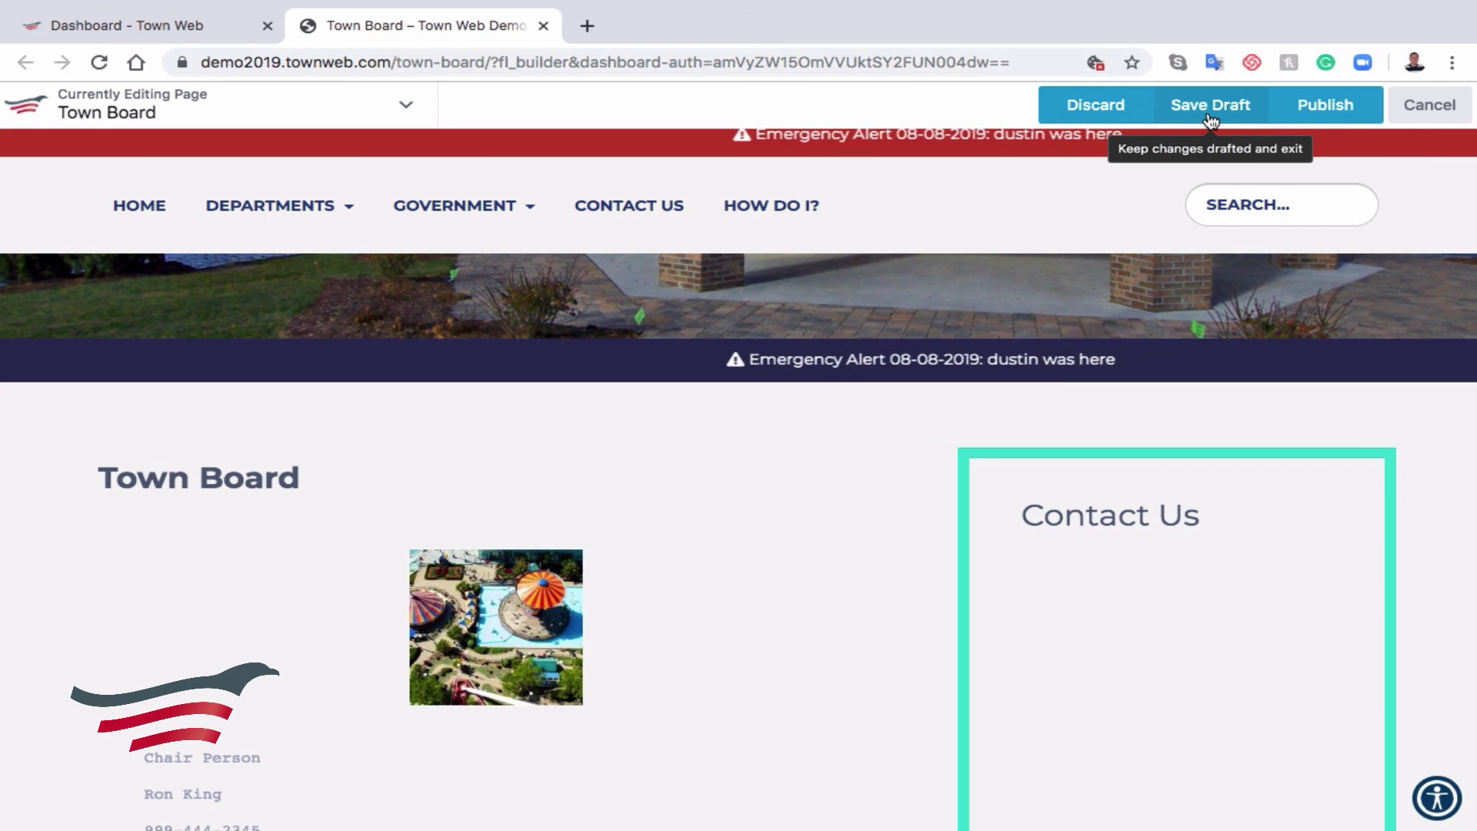
left_click(1319, 103)
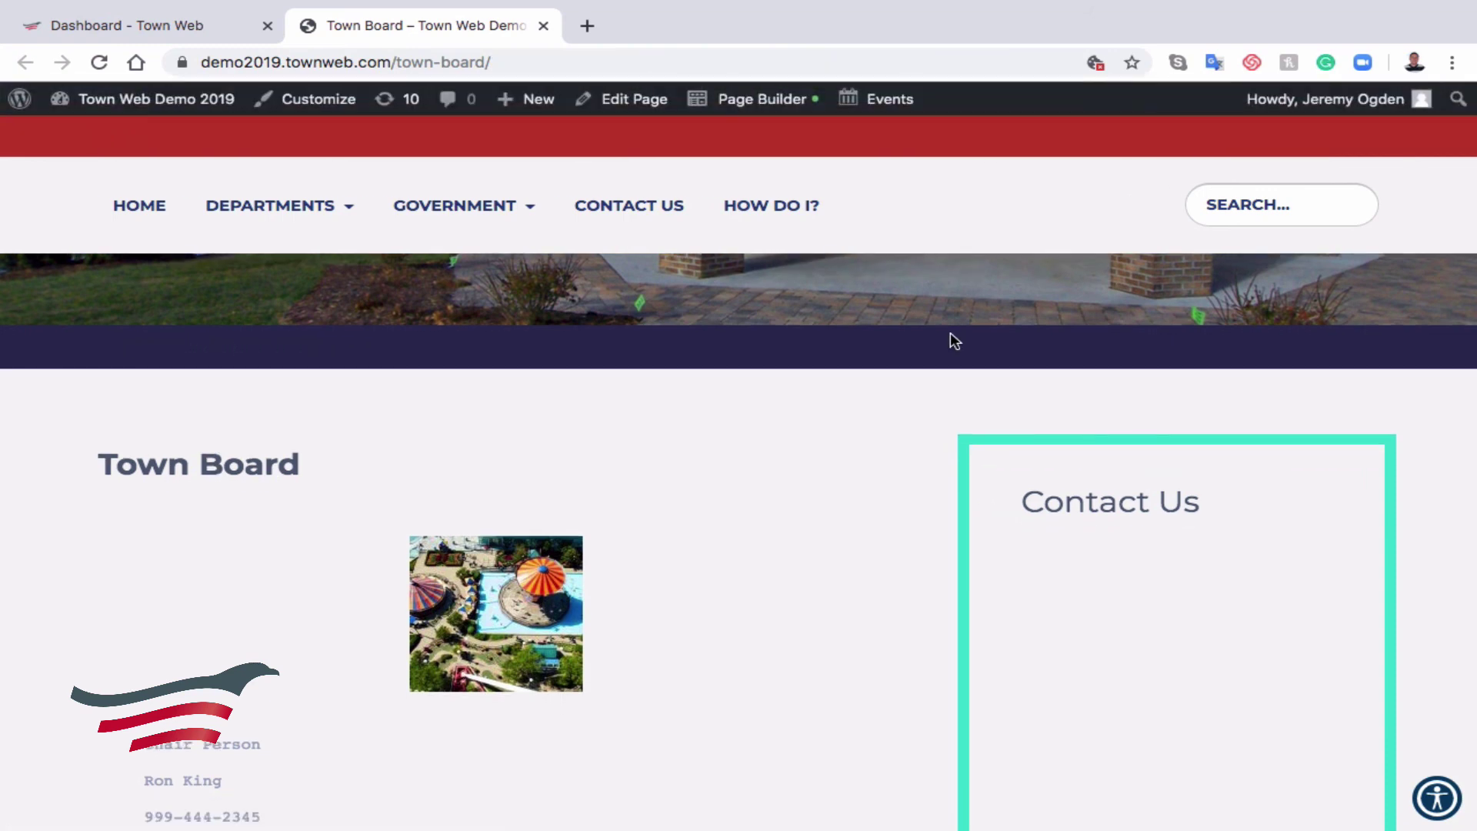